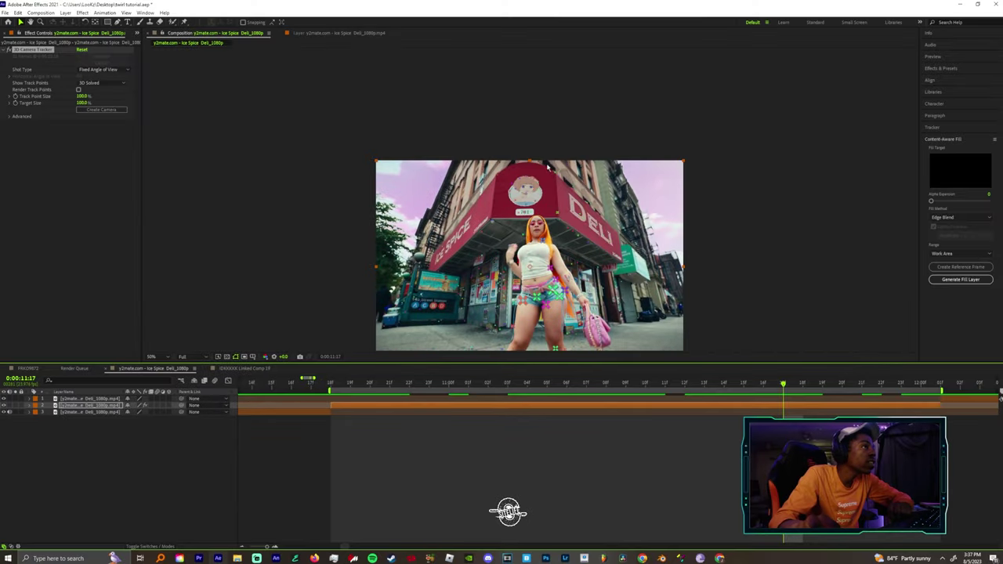
- Lasso the 3D Camera Tracker points that cover the cartoon logo on the deli awning
click(491, 188)
mouse_move(523, 169)
mouse_down()
mouse_move(548, 179)
mouse_move(559, 205)
mouse_move(545, 215)
mouse_move(501, 211)
mouse_up()
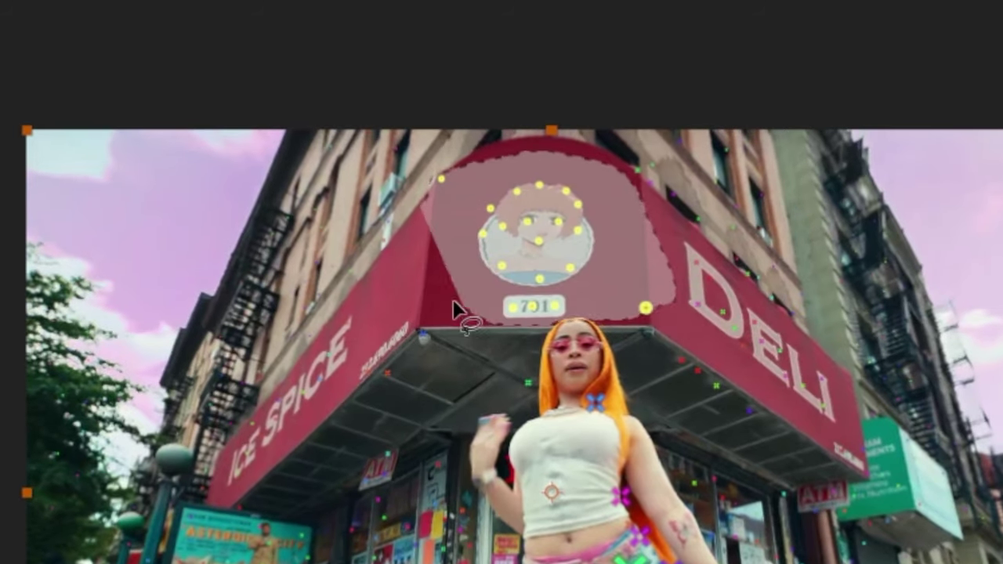
mouse_move(453, 300)
mouse_down()
mouse_move(425, 253)
mouse_move(423, 205)
mouse_up()
- Create a solid and camera from the selected points and rotate Track Solid 1 flat onto the awning
right_click(522, 239)
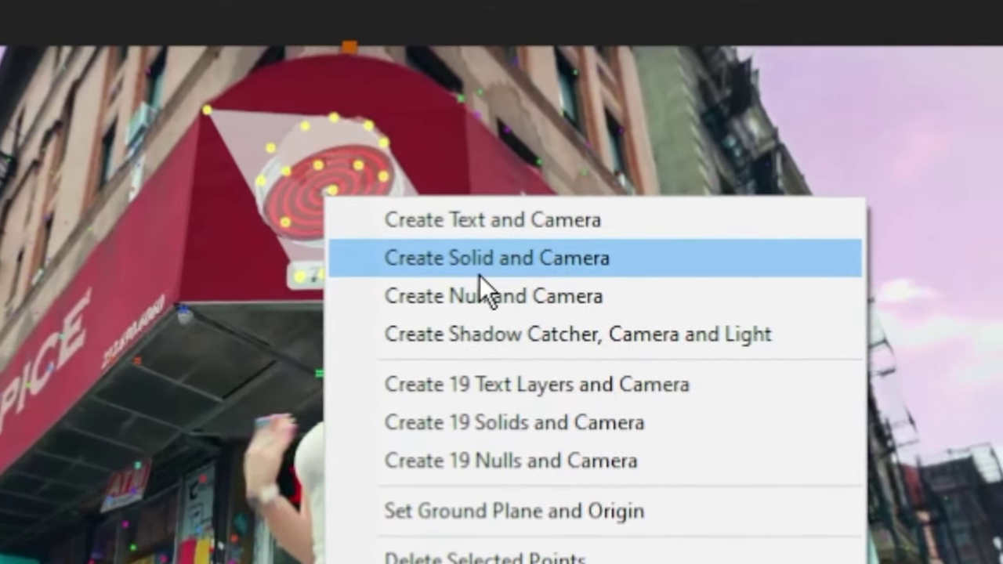
click(479, 273)
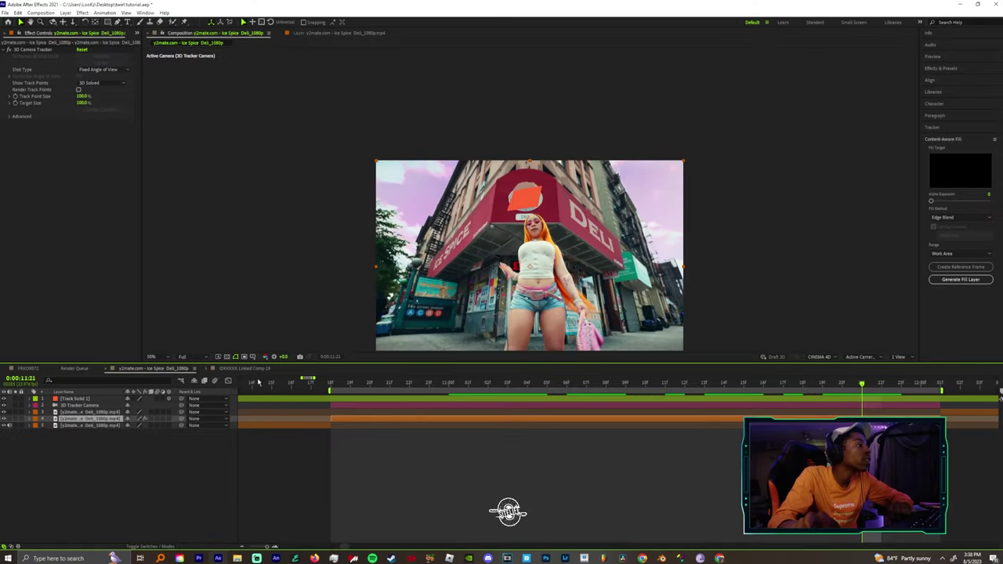
click(394, 401)
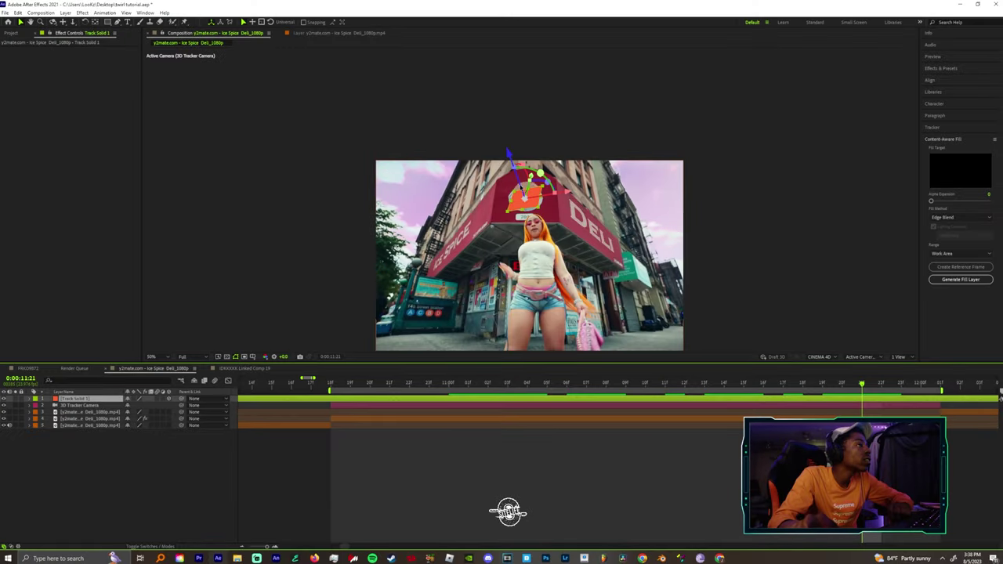
mouse_move(523, 188)
mouse_down()
mouse_move(533, 205)
mouse_move(537, 196)
mouse_move(525, 201)
mouse_up()
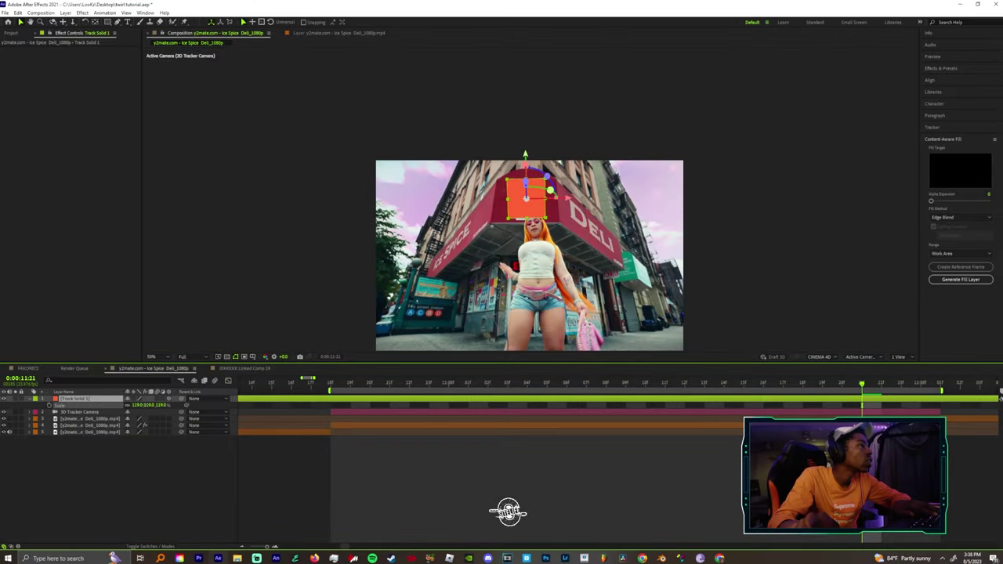
- Deselect the solid and preview the tracked solid on the awning
click(364, 493)
key(space)
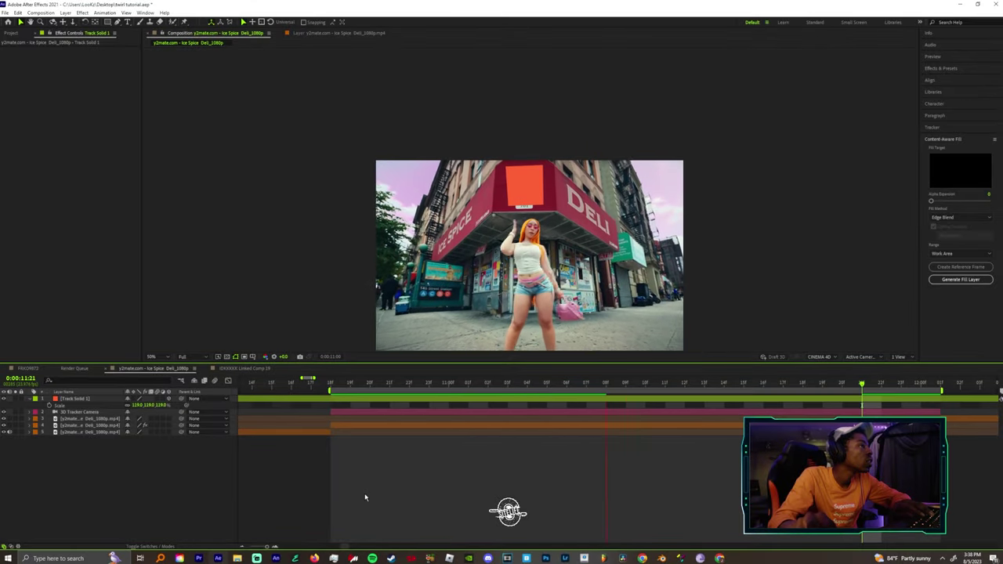
key(space)
- Set Track Solid 1's colour to the awning's dark red using the Solid Settings eyedropper
drag(369, 383, 430, 383)
click(425, 400)
click(65, 13)
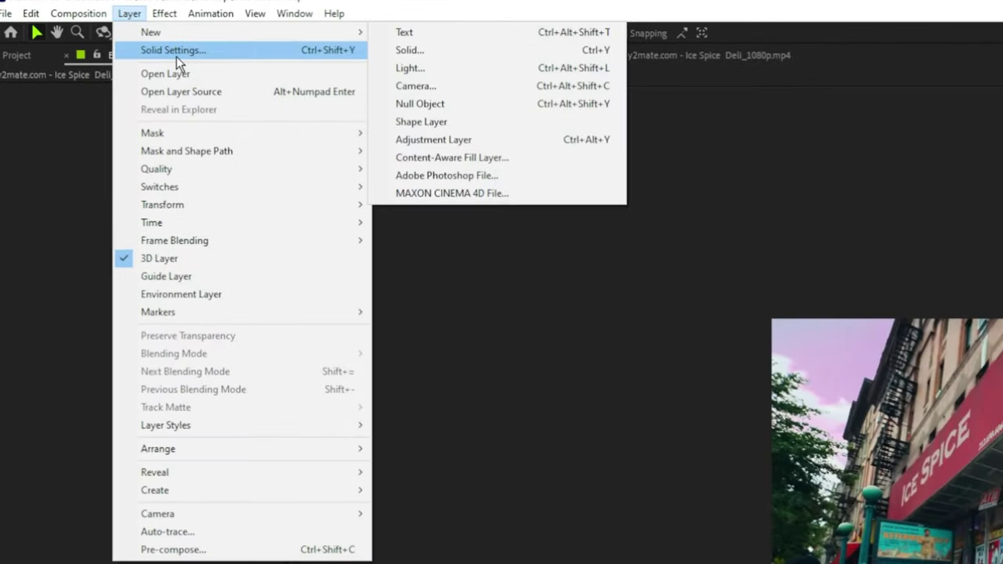
click(176, 53)
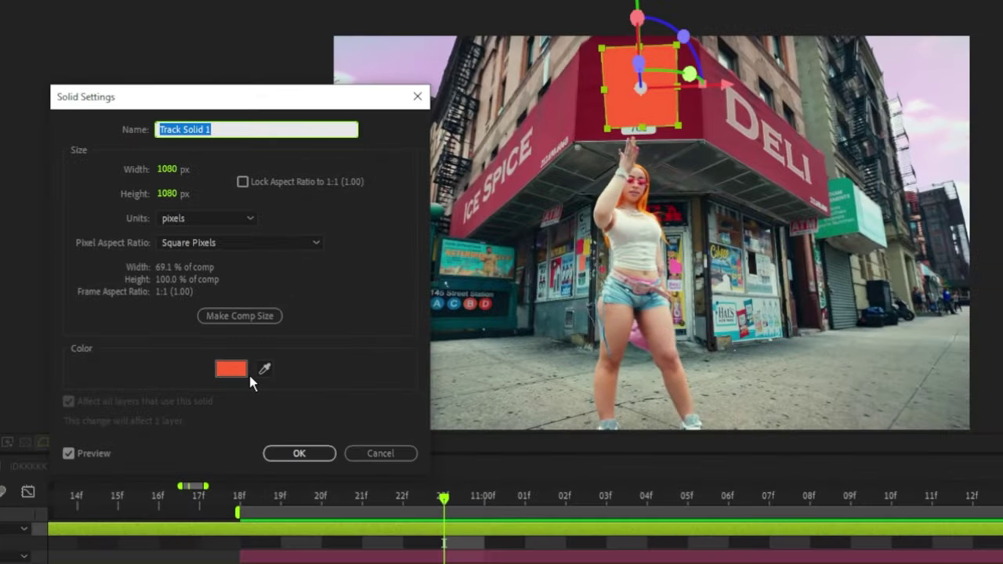
click(264, 368)
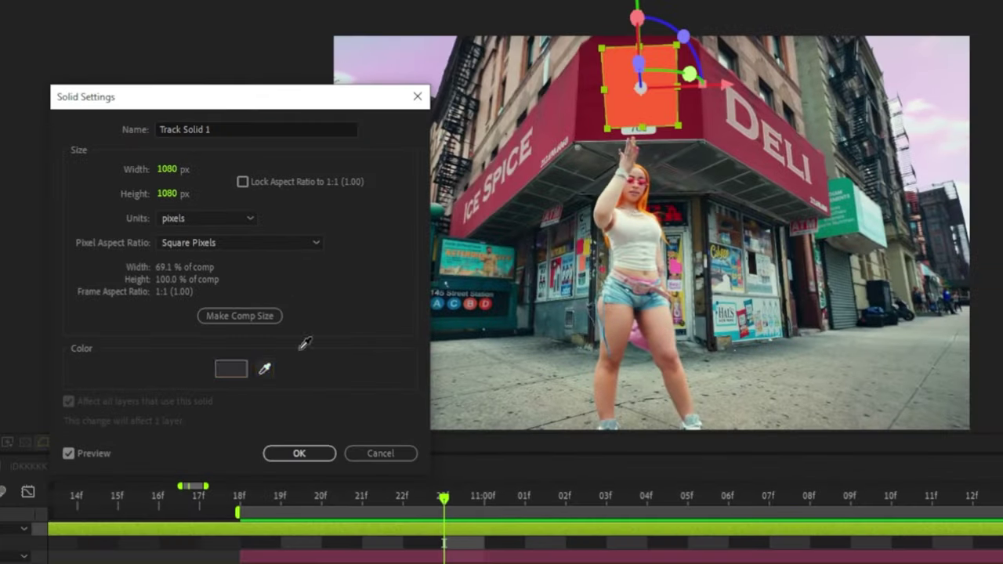
click(586, 90)
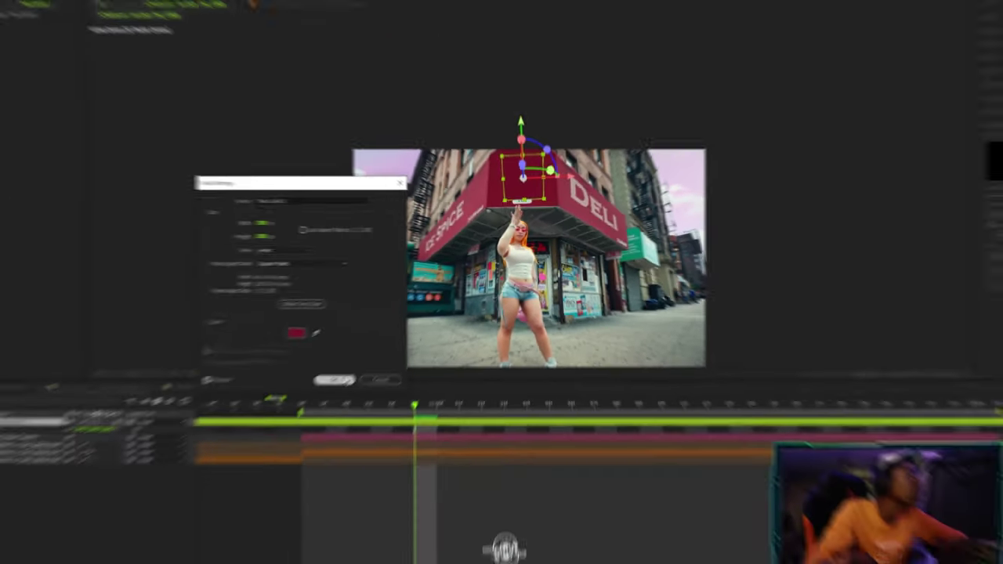
key(Return)
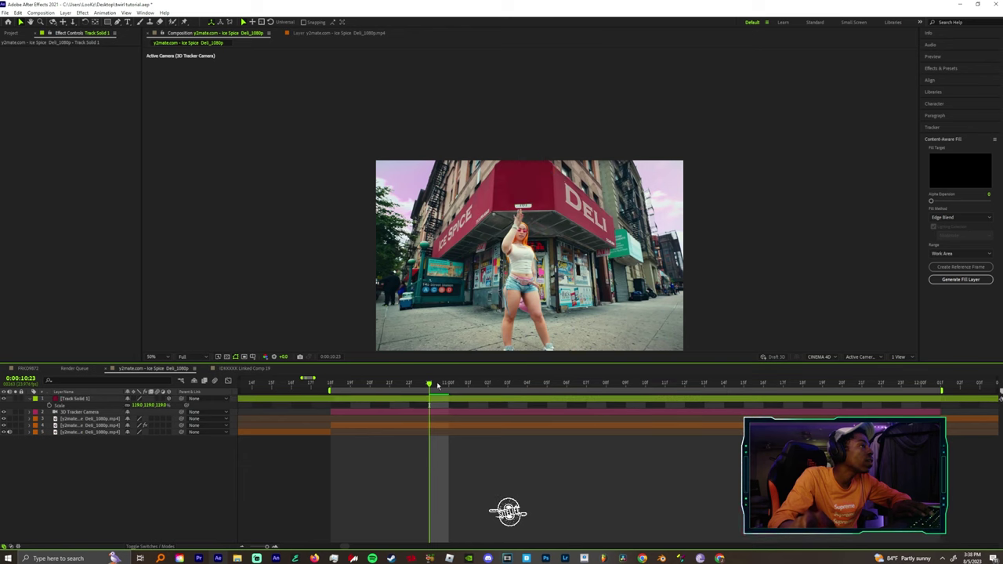
drag(438, 385, 664, 384)
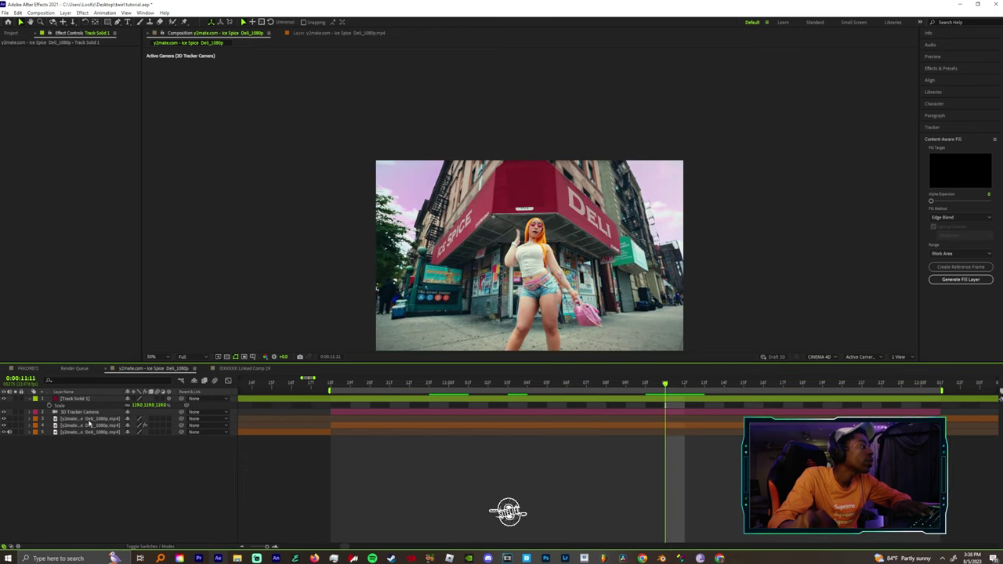
click(89, 420)
- Move the lower deli footage copy to the top of the layer stack
click(89, 426)
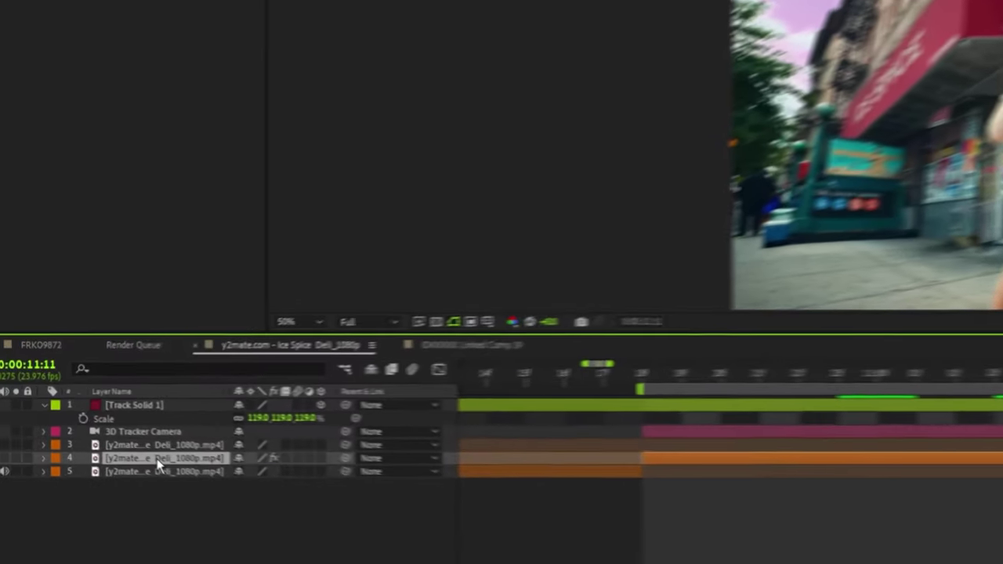
drag(101, 432, 100, 416)
drag(171, 436, 180, 407)
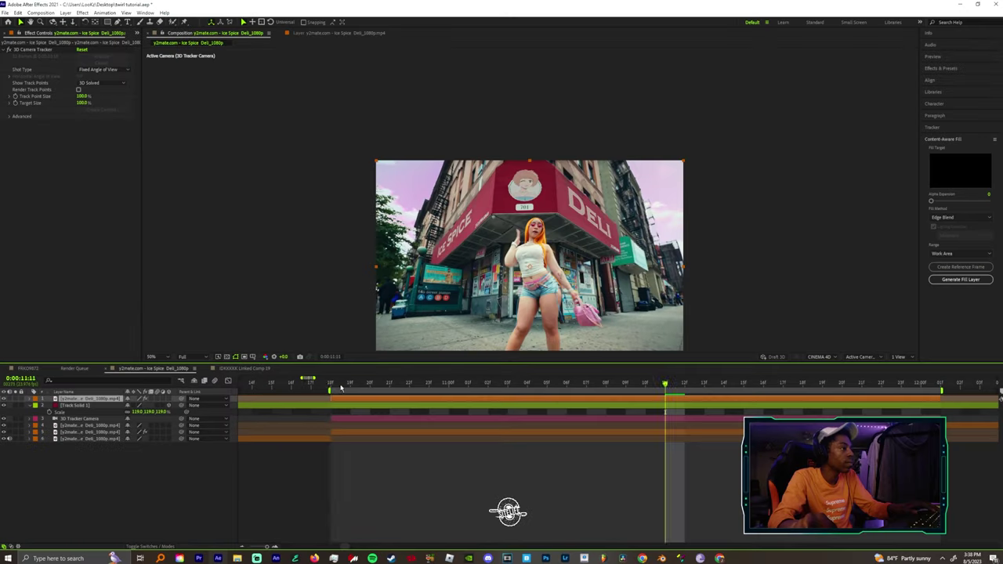
click(330, 384)
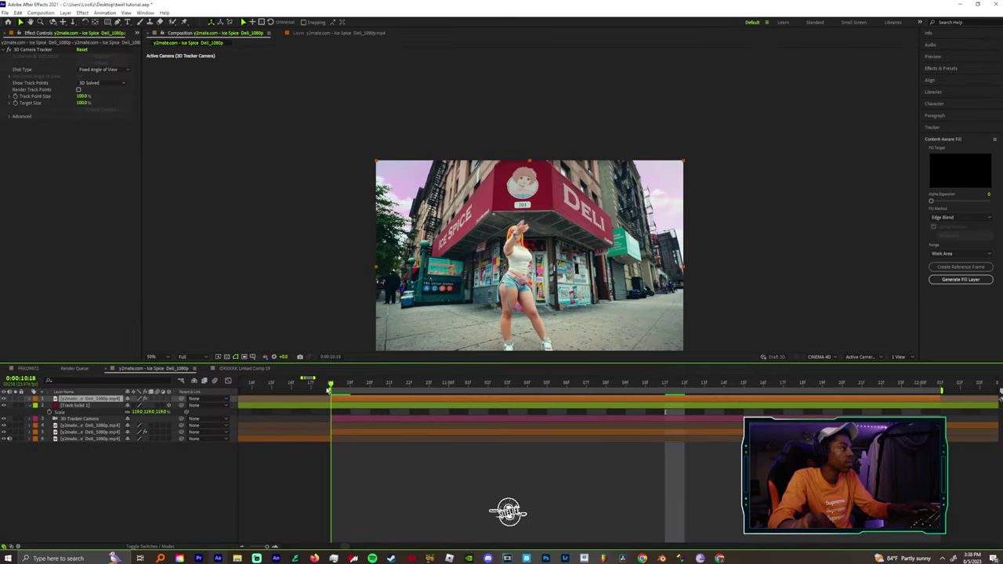
- Delete the 3D Camera Tracker effect from the top footage copy
click(31, 48)
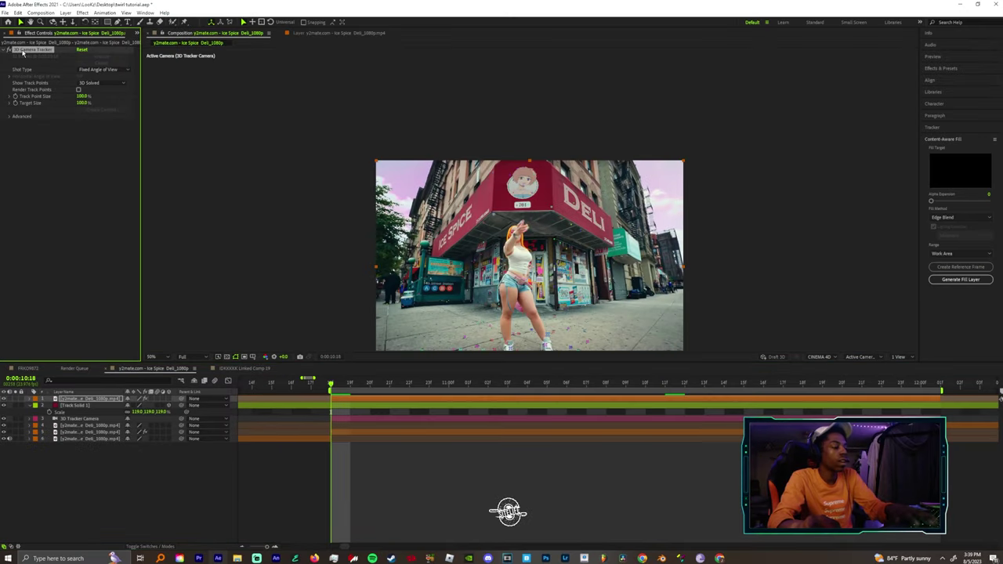
key(Delete)
click(376, 405)
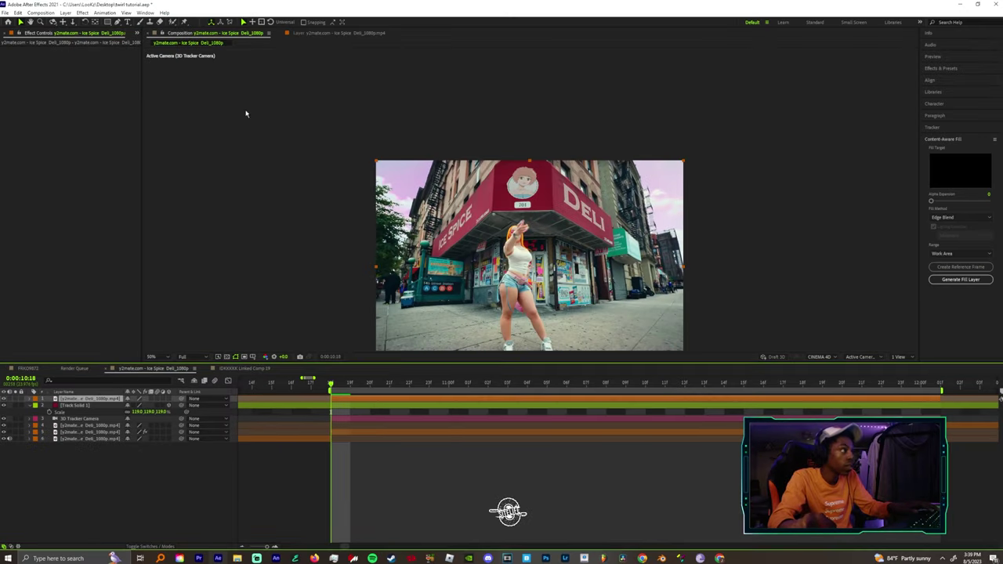
click(172, 22)
click(342, 398)
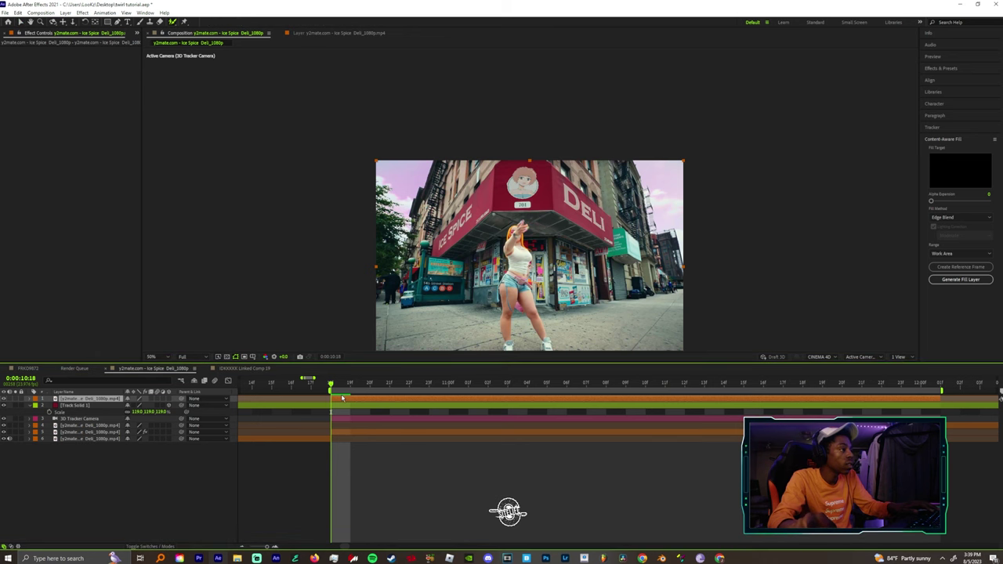
- Paint a Roto Brush matte over the cartoon logo, propagate it through playback, and shrink its edge
double_click(344, 402)
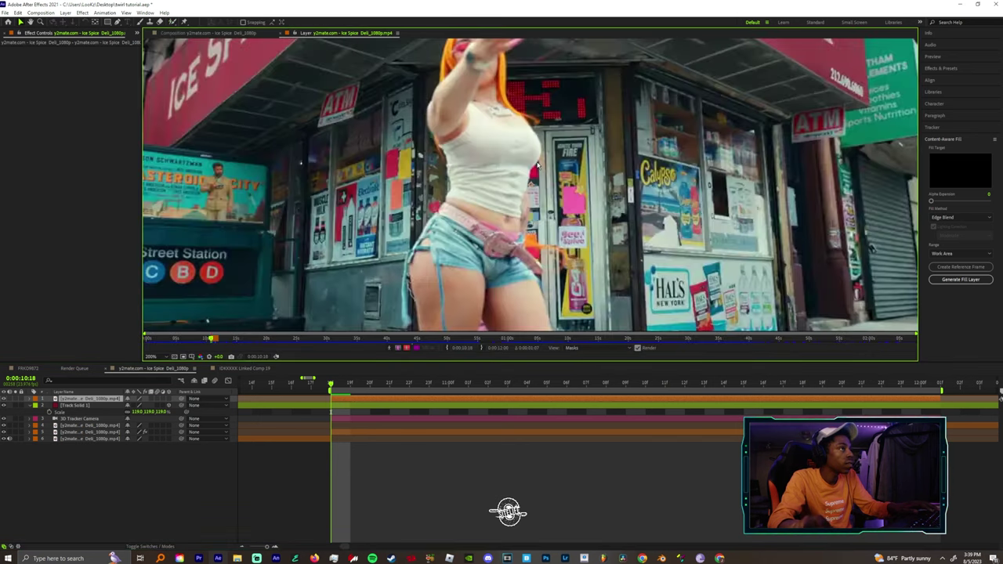
scroll(535, 138, up, 2)
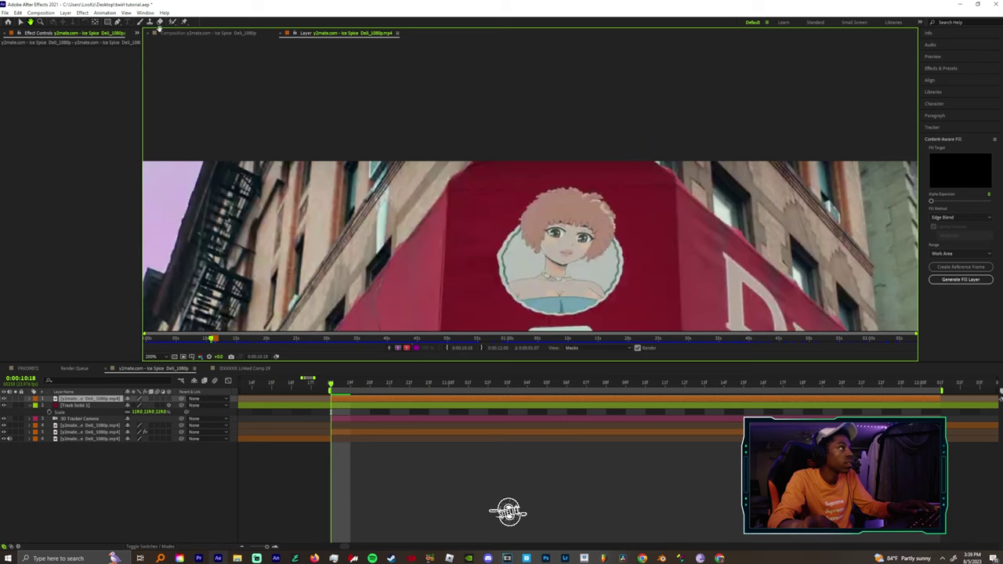
click(172, 21)
drag(559, 192, 557, 277)
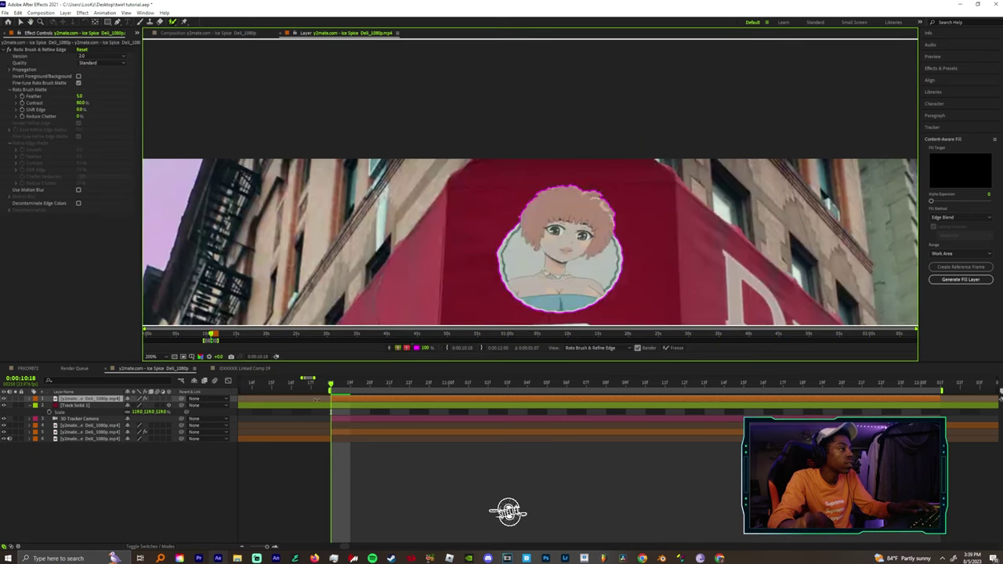
key(space)
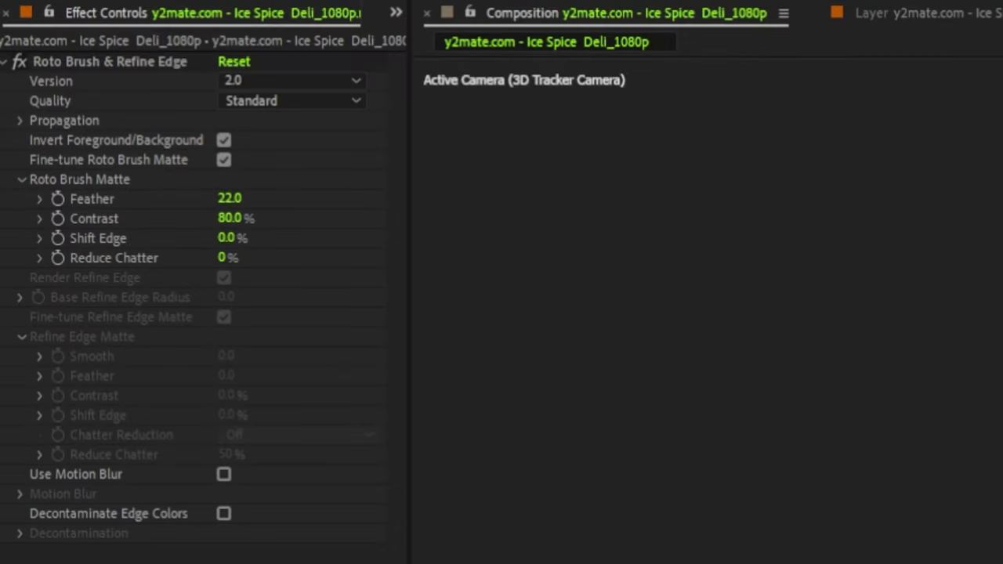
drag(226, 239, 158, 270)
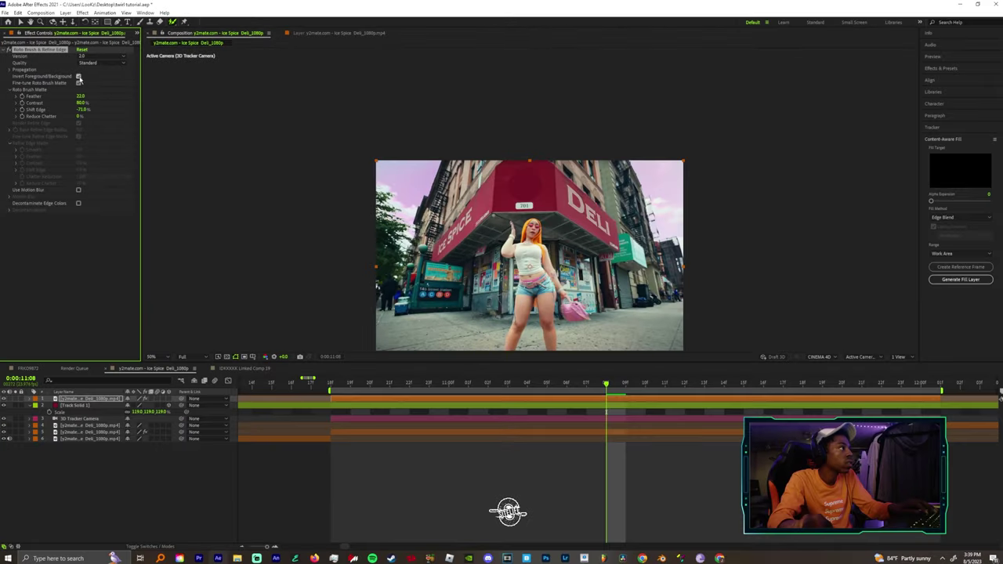
click(74, 404)
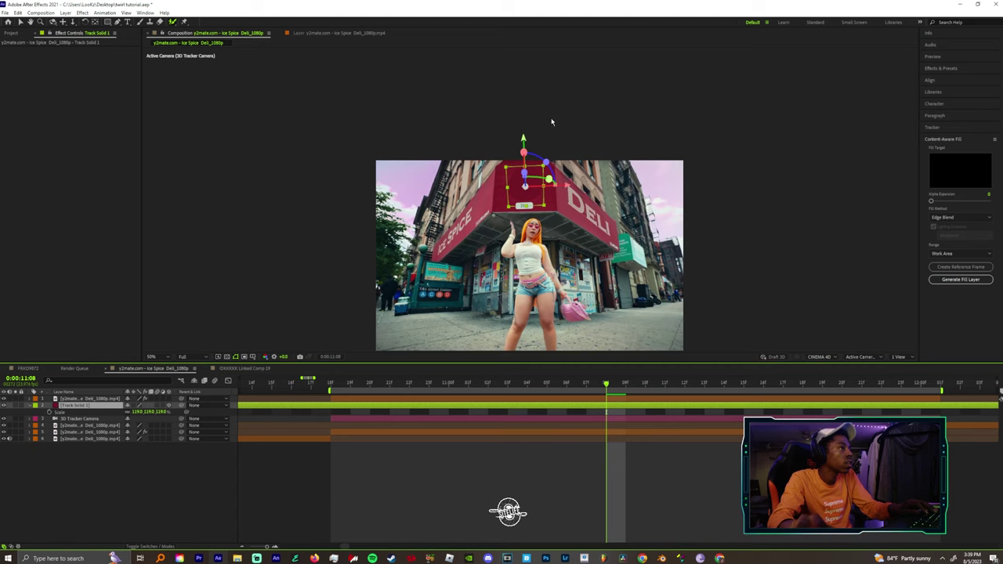
- Apply the Curves effect to Track Solid 1 and preview the red patch
key(ctrl+space)
text(curves)
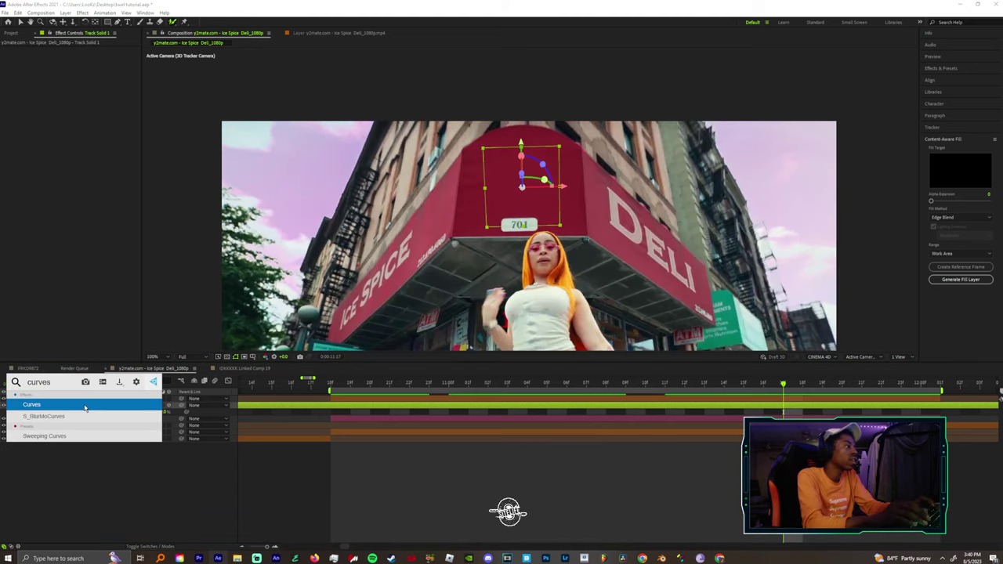
click(85, 406)
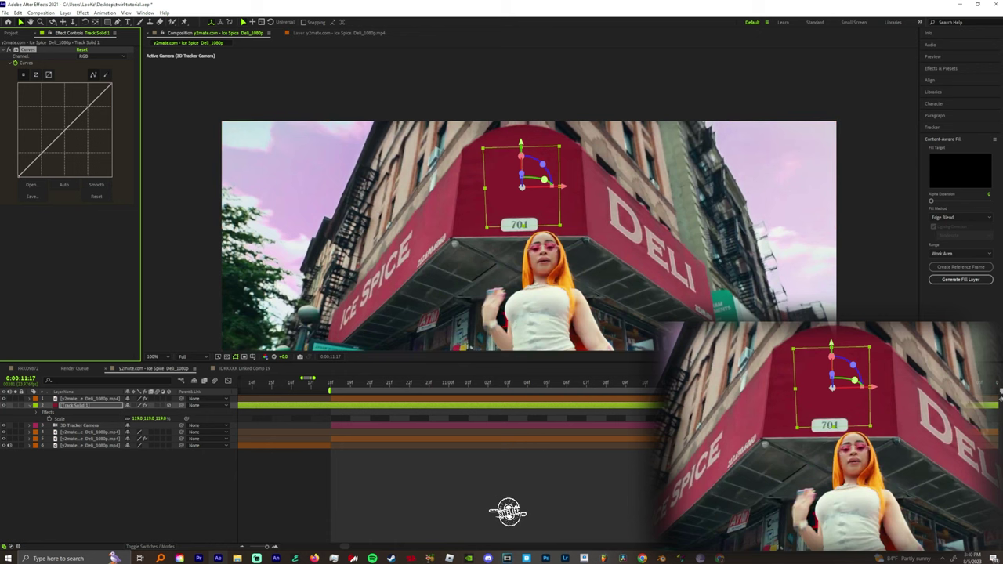
key(space)
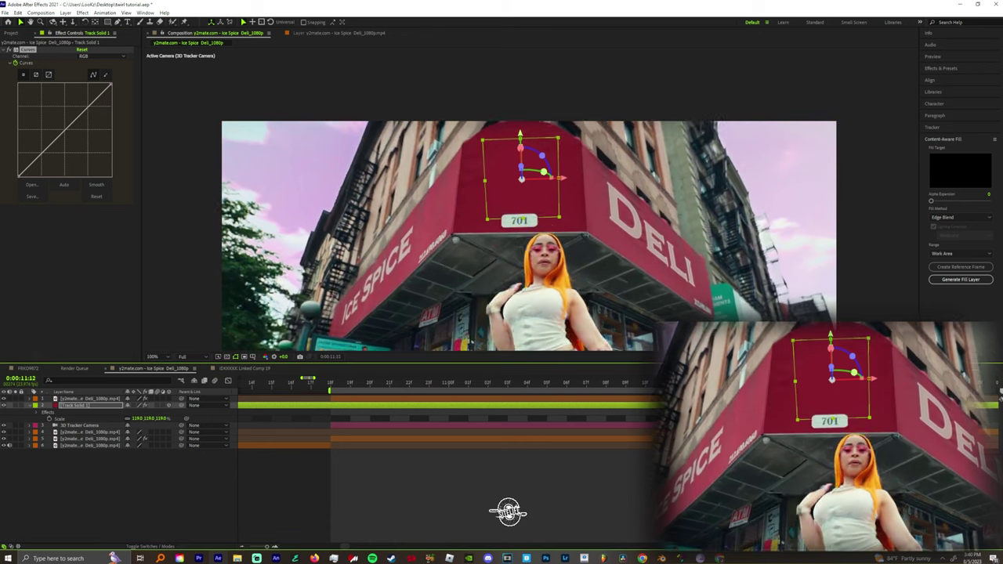
key(space)
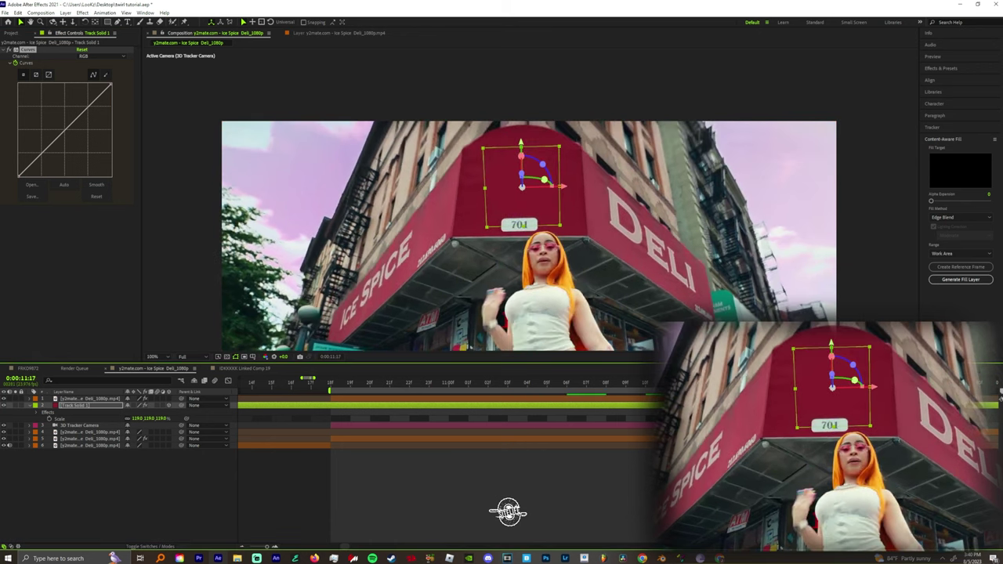
key(space)
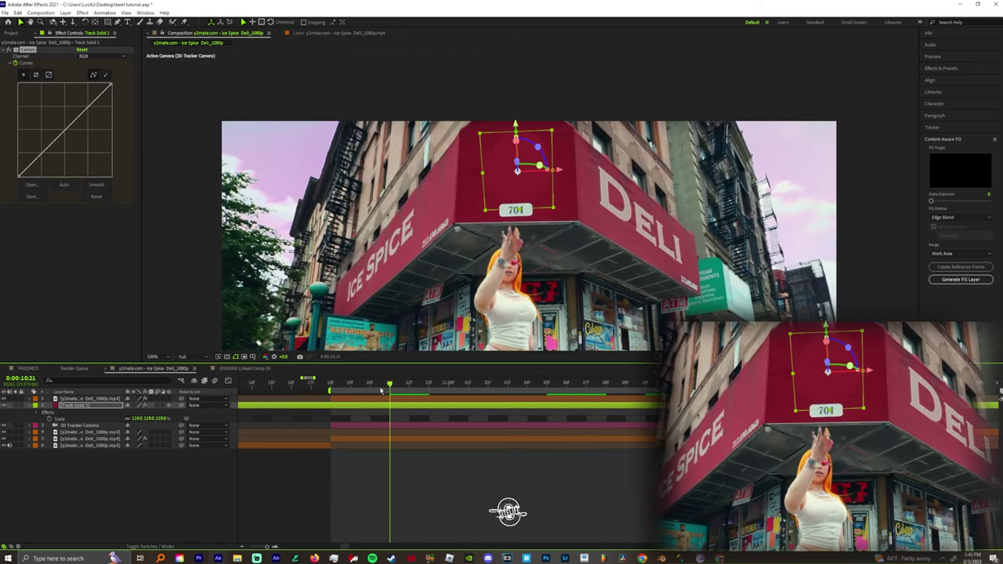
- Pull the curve down slightly to darken the patch, then preview the footage
click(60, 137)
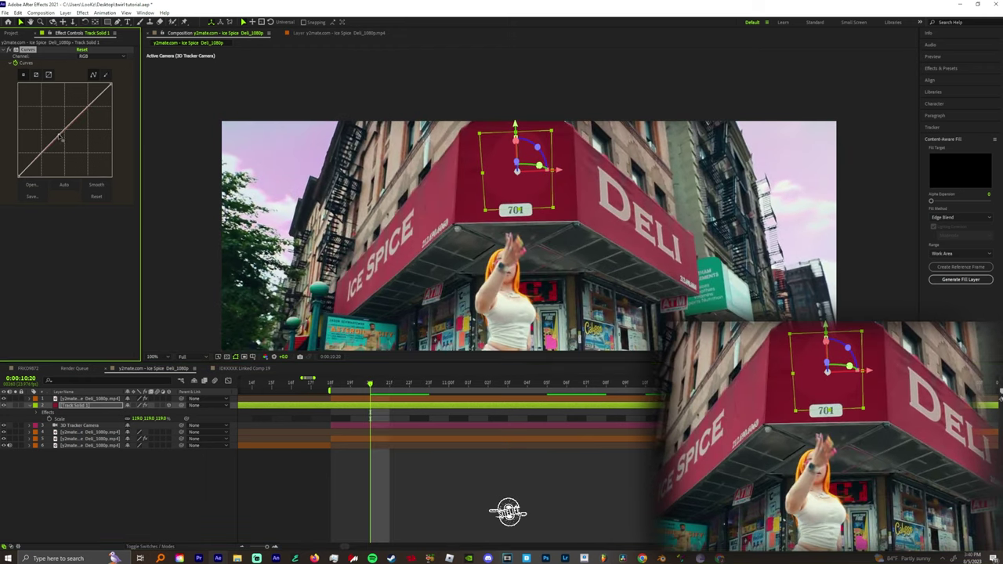
drag(65, 140, 68, 144)
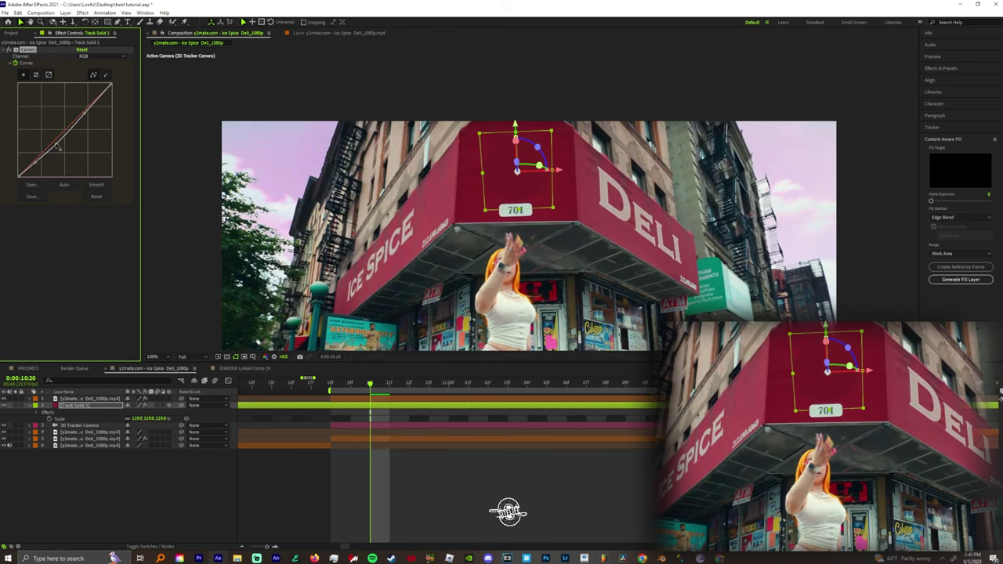
click(496, 478)
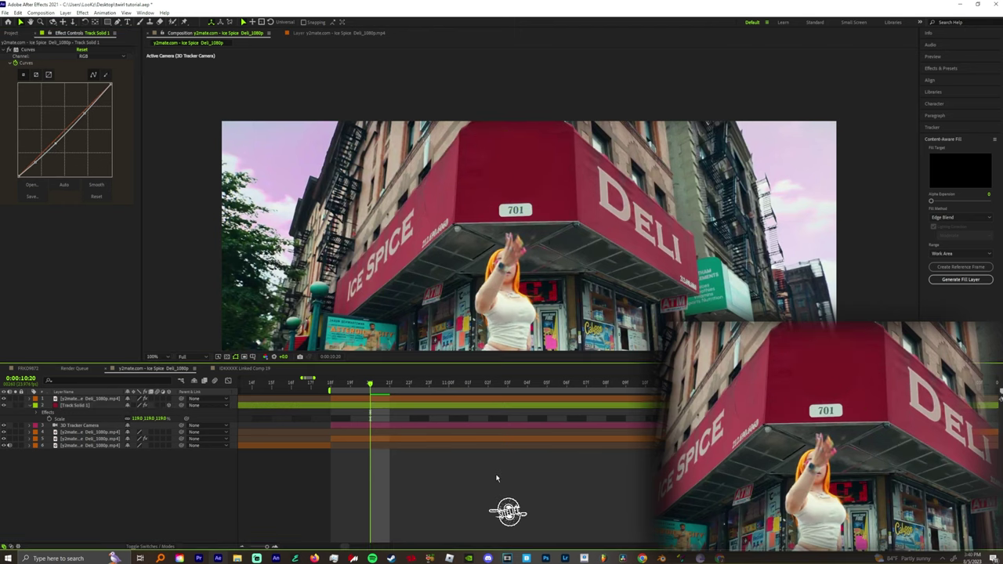
key(space)
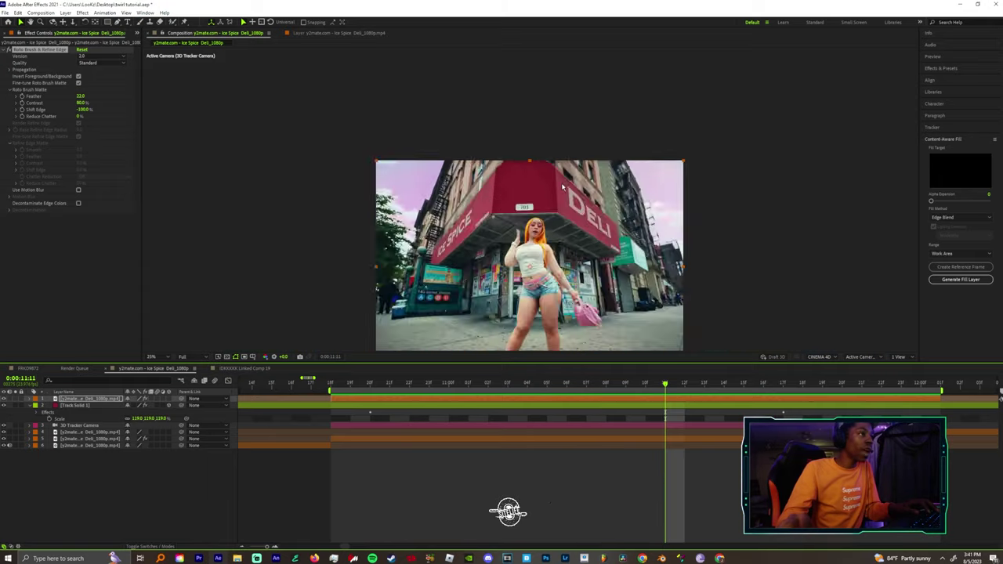
- Select the awning-front track points on the camera-tracked footage layer and right-click them
click(388, 441)
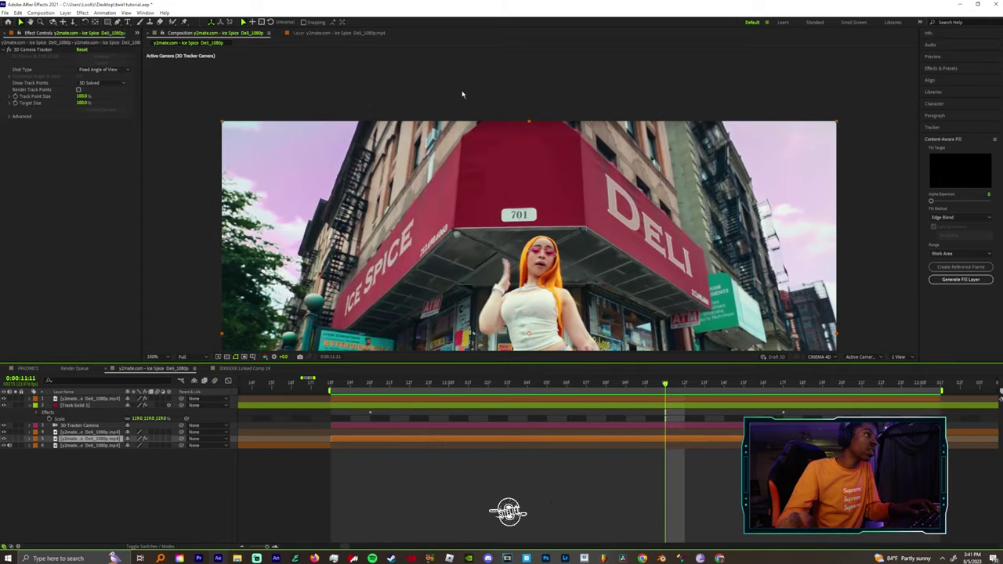
click(23, 52)
mouse_move(486, 135)
mouse_down()
mouse_move(546, 136)
mouse_move(541, 196)
mouse_move(478, 132)
mouse_up()
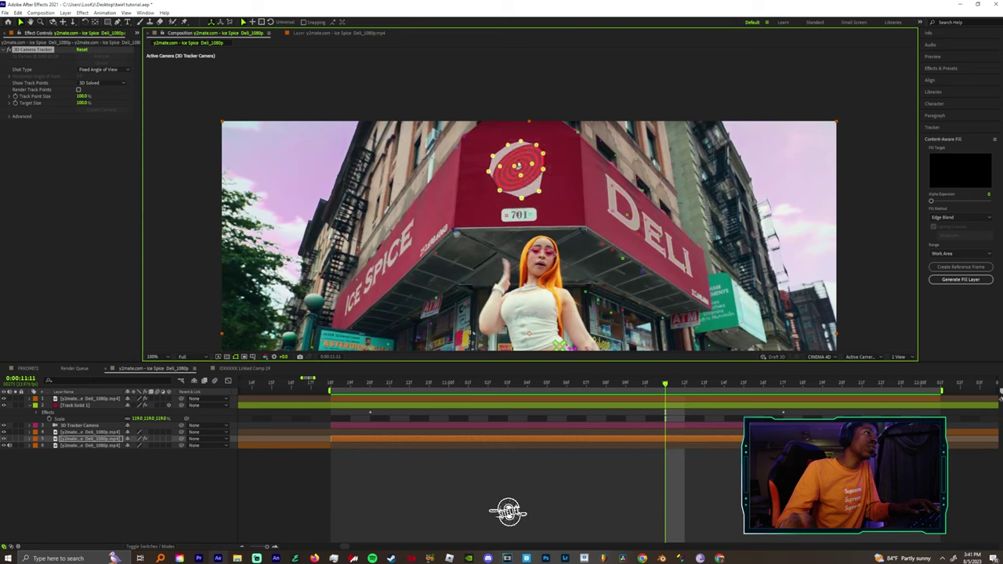
right_click(517, 161)
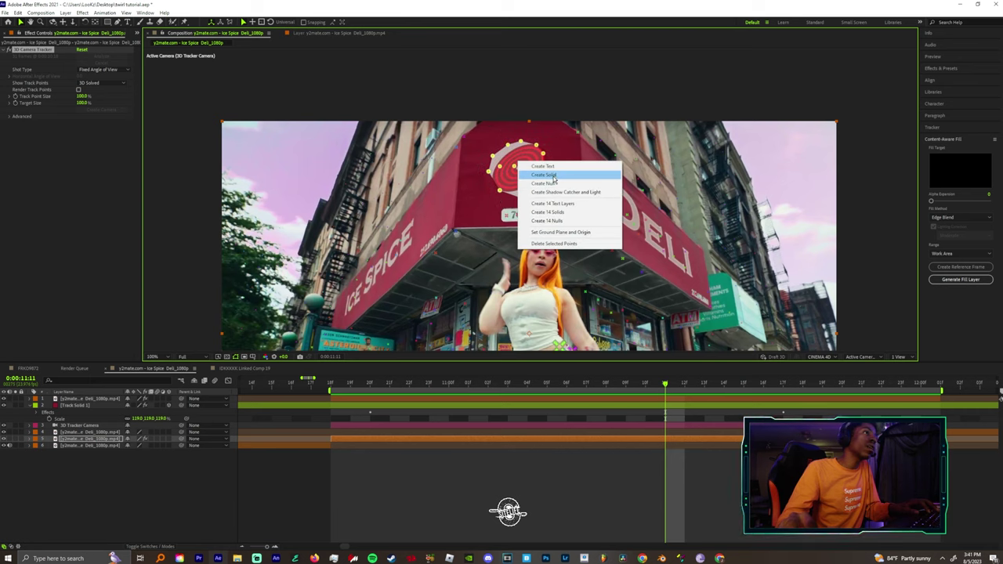
- Create Track Null 1 from the selected points and reveal its Position values
click(549, 183)
drag(361, 382, 331, 382)
click(339, 399)
key(p)
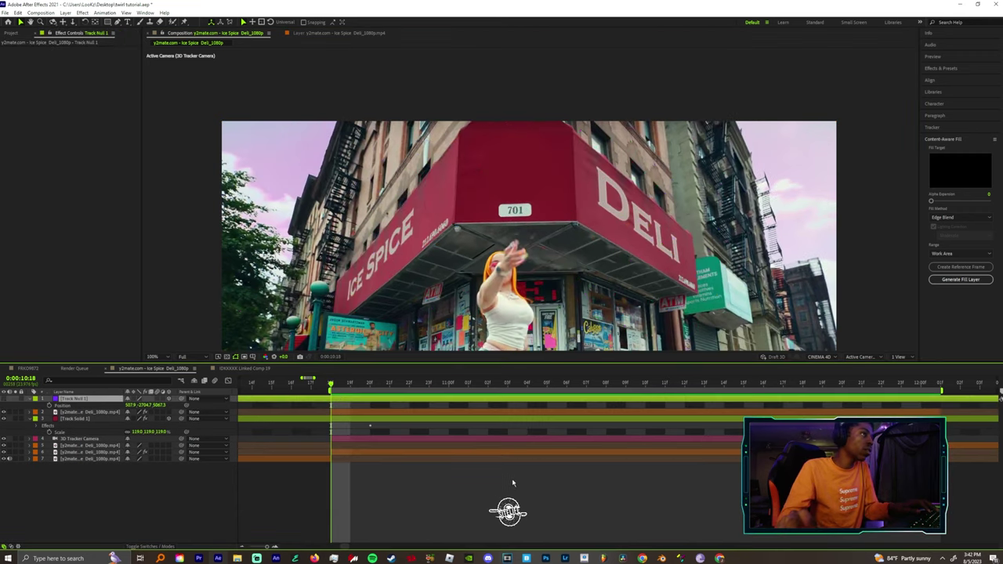
- Drag the logo .mov clip from the Videos folder into After Effects
key(alt+Tab)
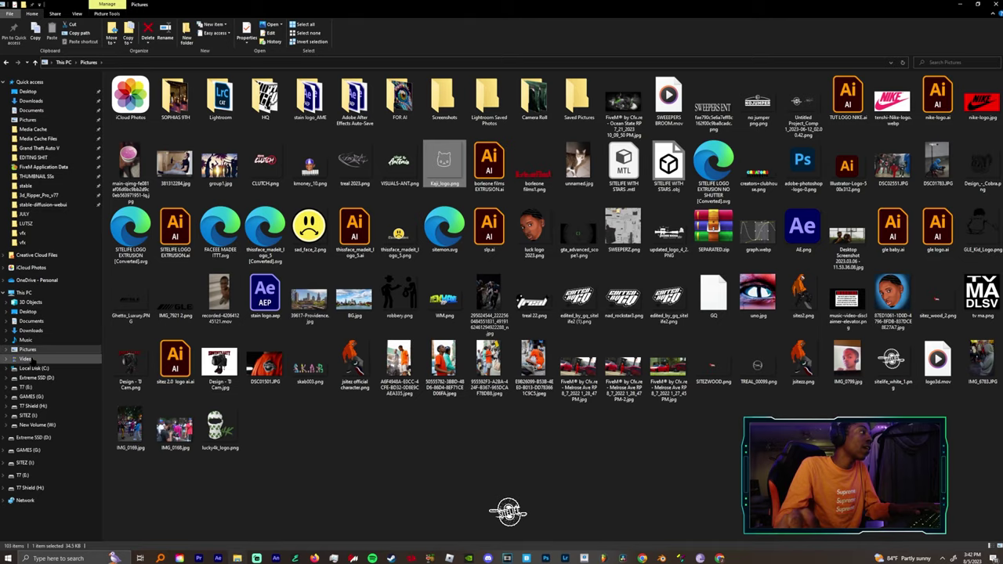
click(26, 358)
mouse_move(766, 94)
mouse_down()
mouse_move(513, 314)
mouse_move(211, 548)
mouse_move(508, 431)
mouse_move(447, 489)
mouse_up()
- Paste Track Null 1's Position (507.9, -2704.7, 5067.3) onto the jsitez 2023.mov logo layer
drag(264, 546, 249, 547)
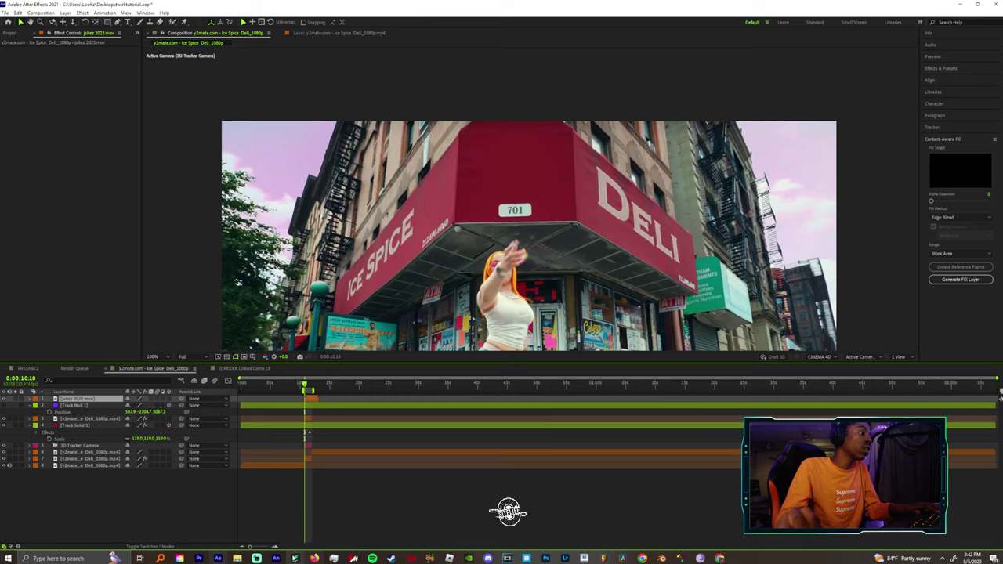
drag(250, 547, 270, 546)
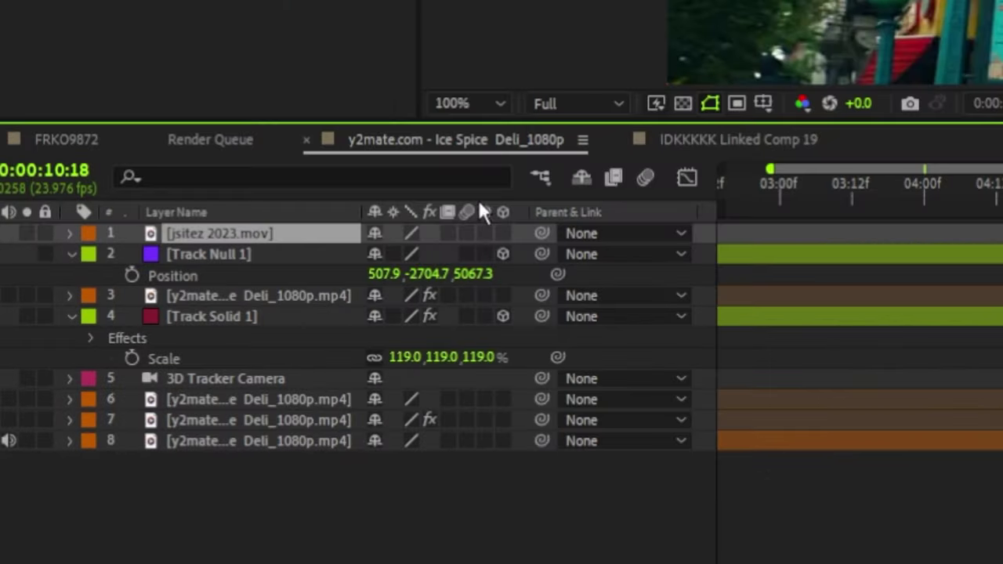
click(503, 232)
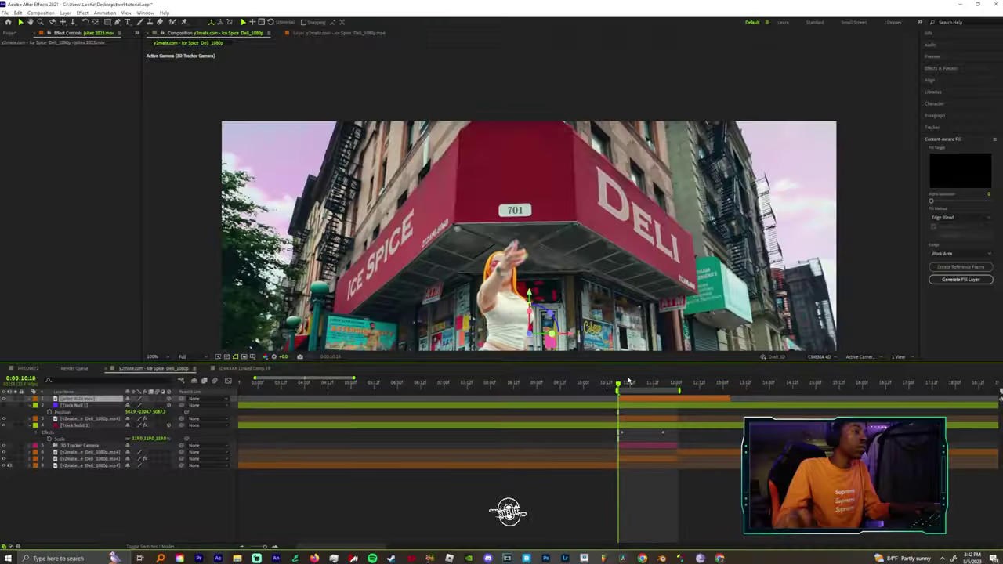
drag(643, 387, 660, 390)
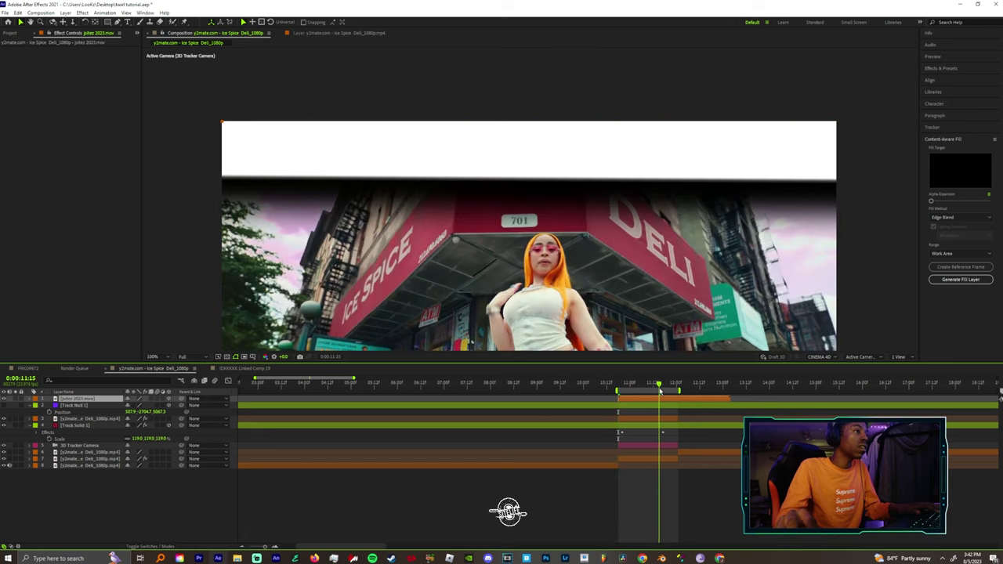
key(comma)
key(comma)
key(comma)
key(period)
key(period)
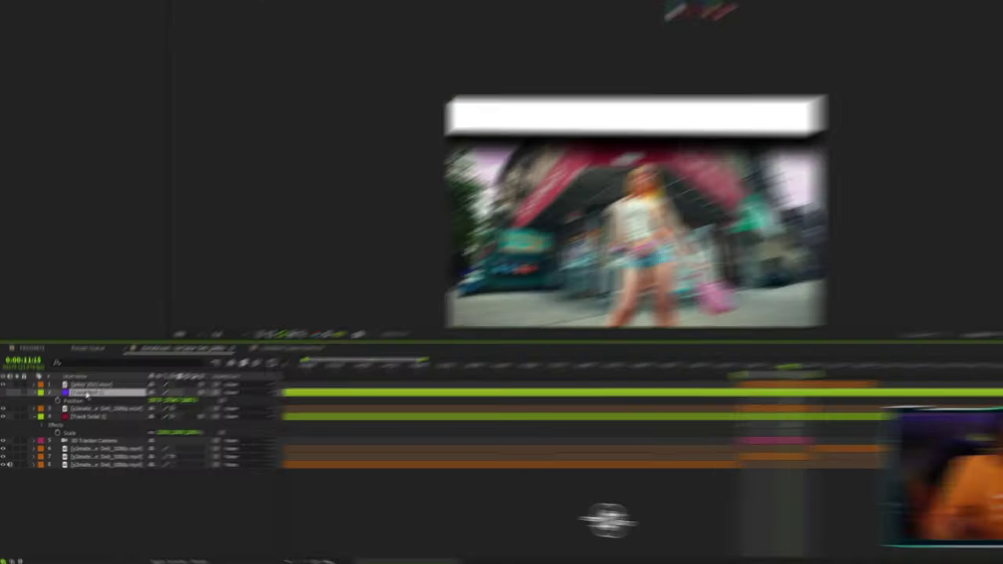
click(71, 411)
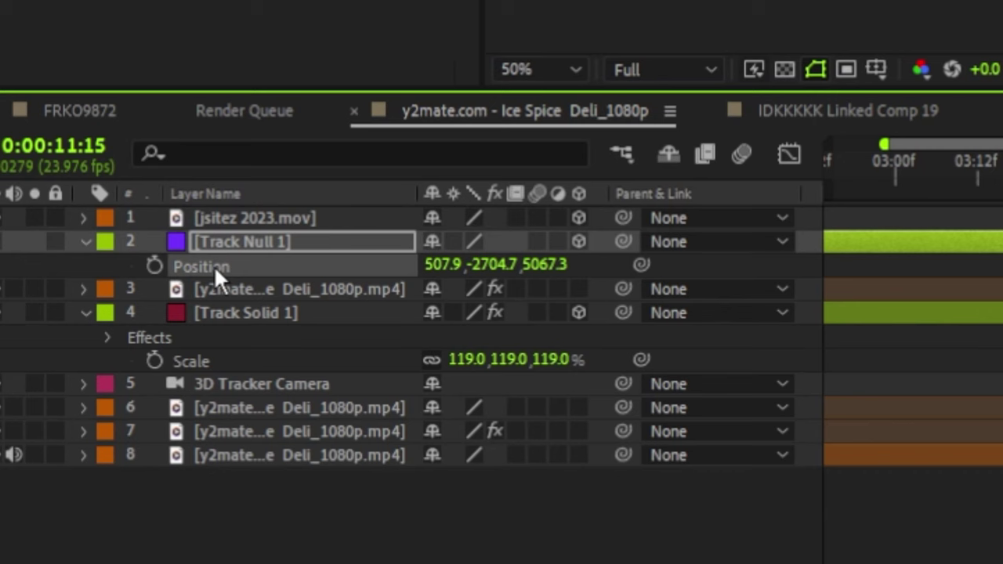
click(276, 217)
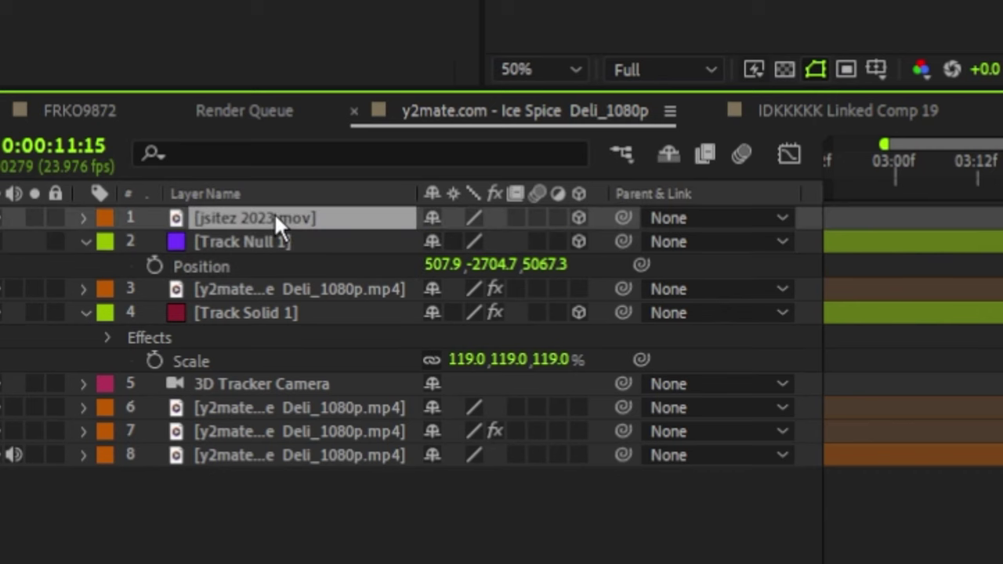
key(p)
click(228, 245)
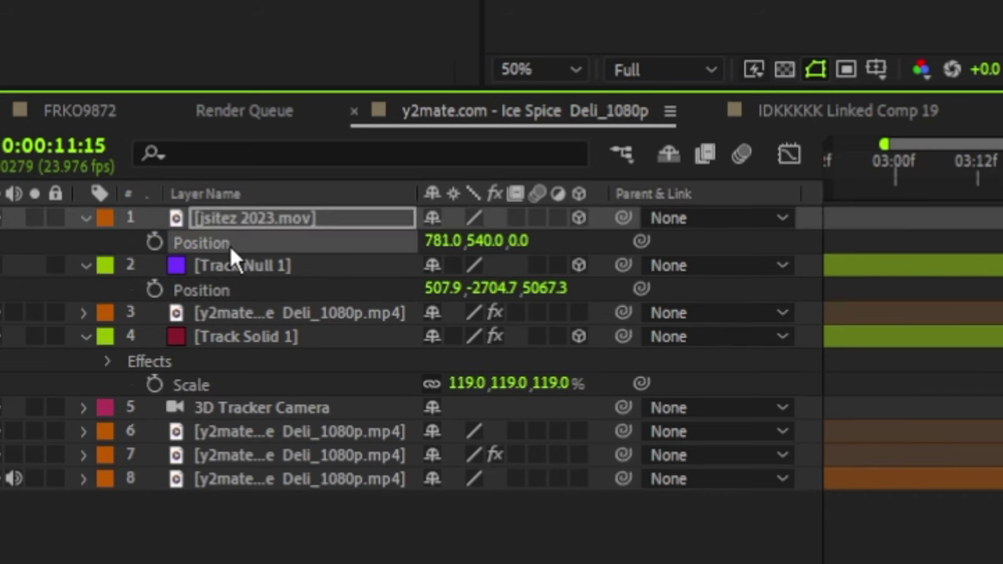
key(ctrl+v)
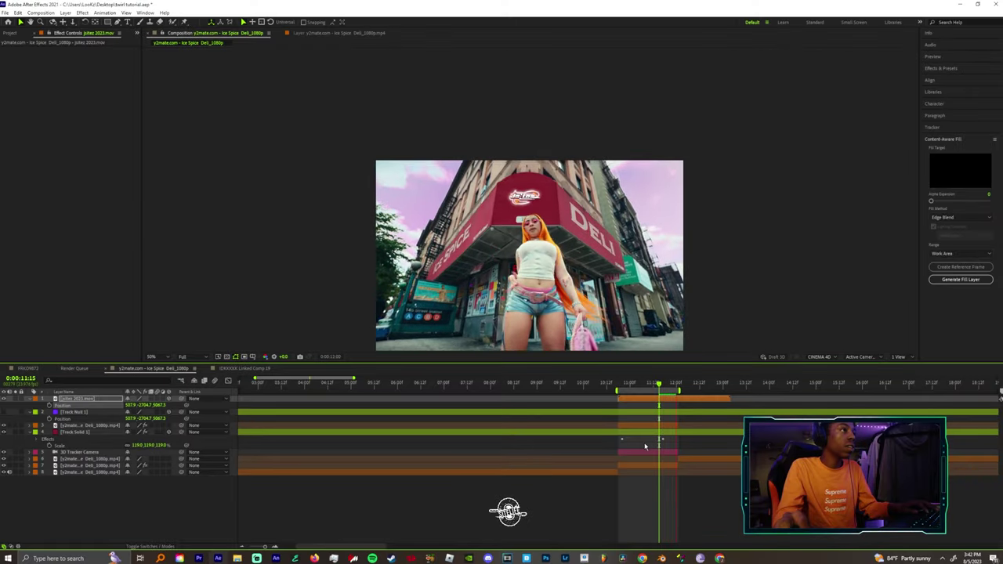
- Scale the jsitez 2023.mov logo to about 153%, lower its anchor Y to about 1010, then preview
click(98, 409)
double_click(84, 400)
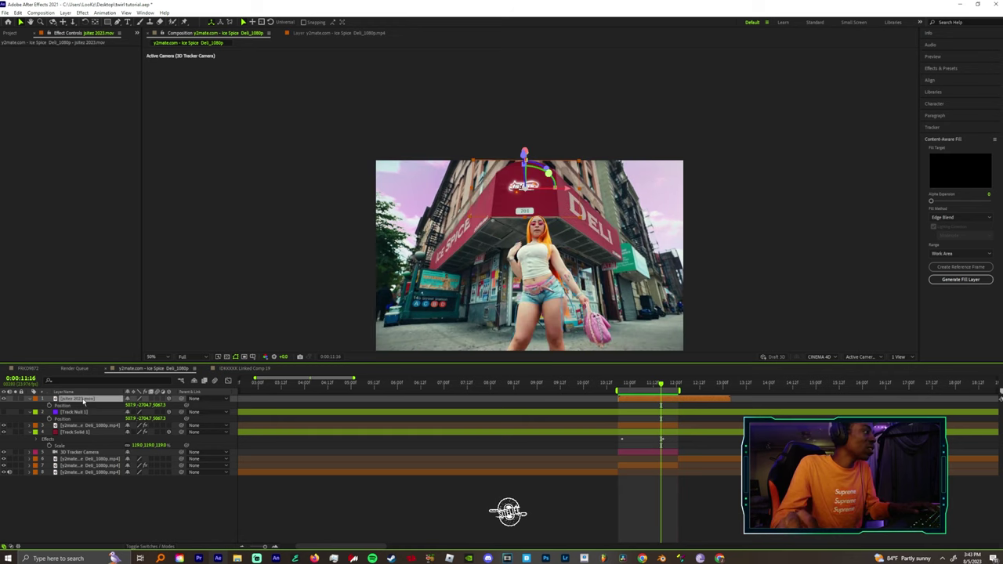
drag(138, 405, 180, 405)
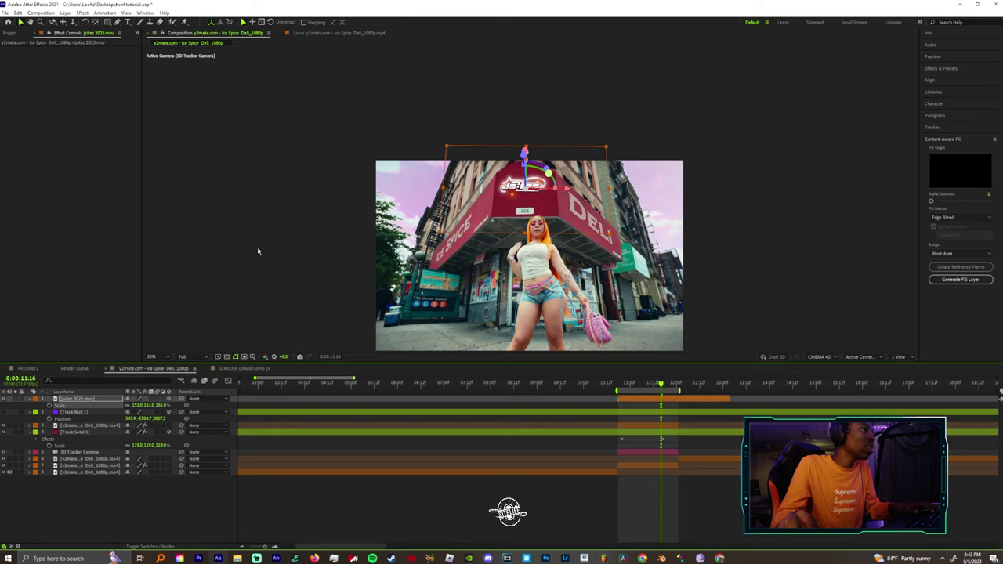
key(a)
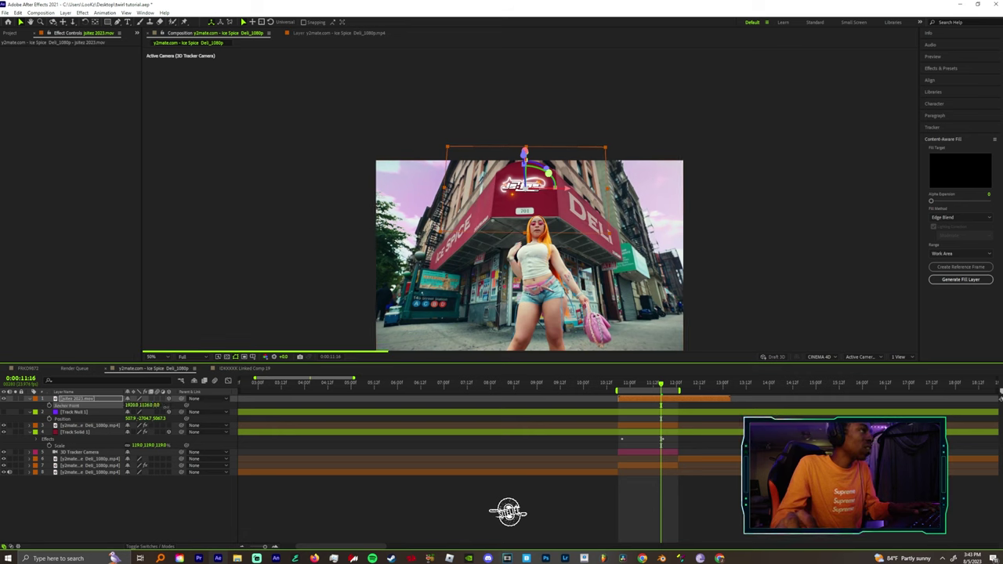
mouse_move(153, 404)
mouse_down()
mouse_move(113, 426)
mouse_move(124, 409)
mouse_move(104, 415)
mouse_up()
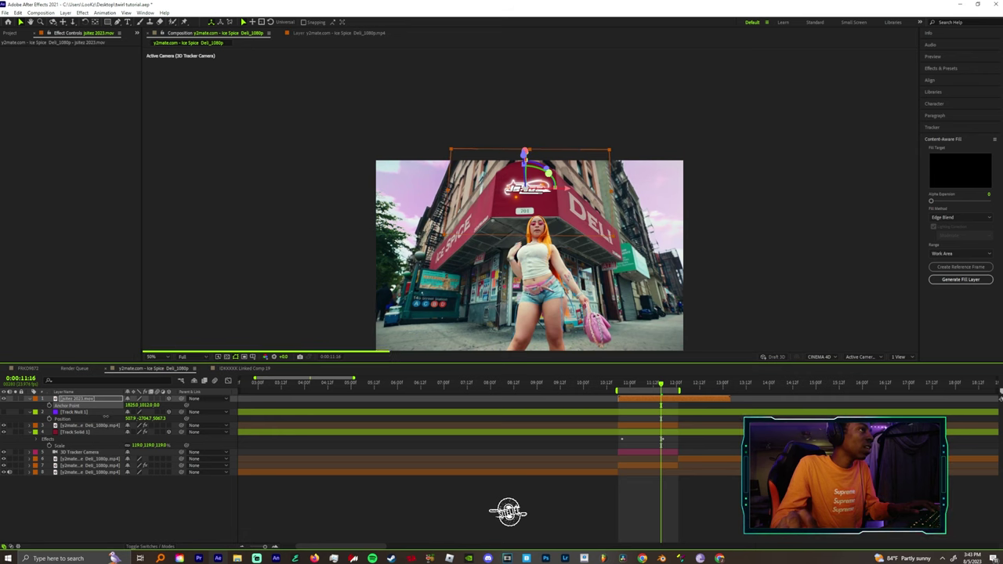
click(618, 534)
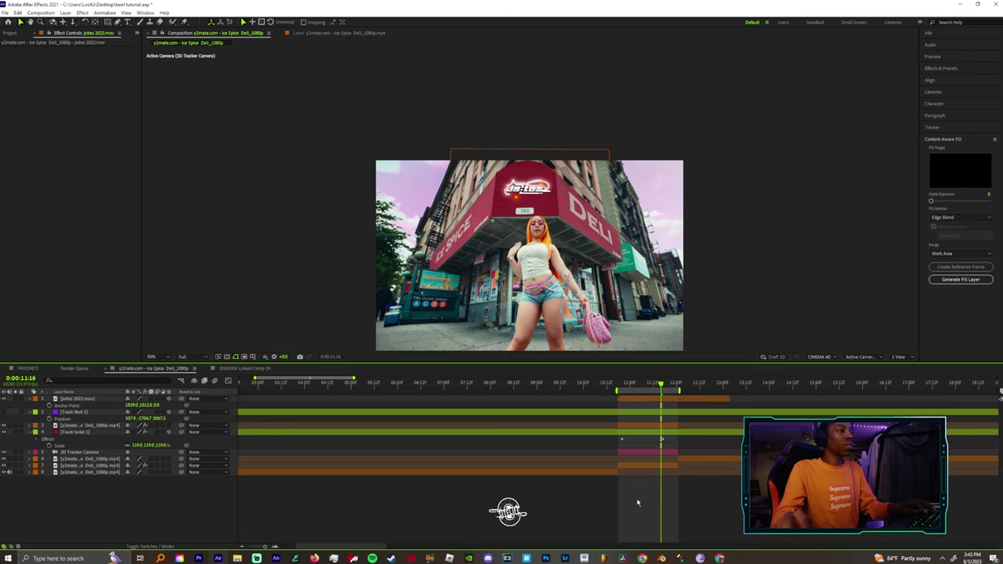
key(space)
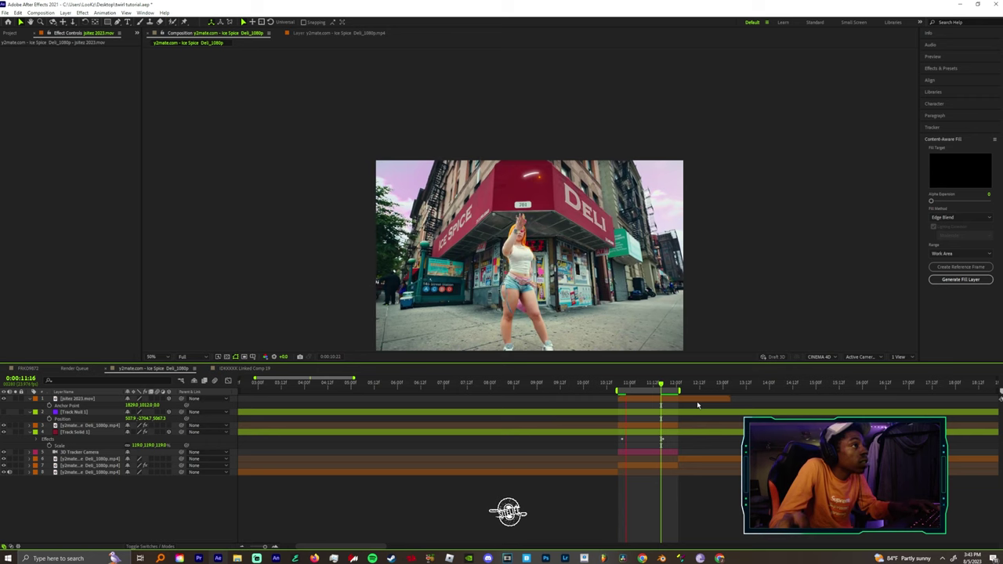
- Duplicate the tracked footage layer, move the copy to the top, and remove its 3D Camera Tracker
click(662, 468)
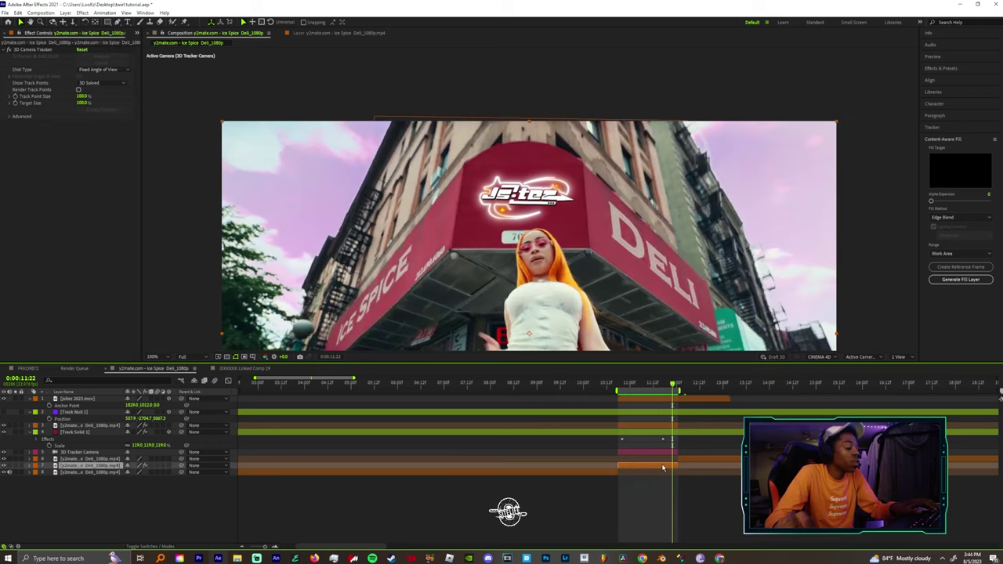
key(ctrl+d)
drag(90, 465, 92, 400)
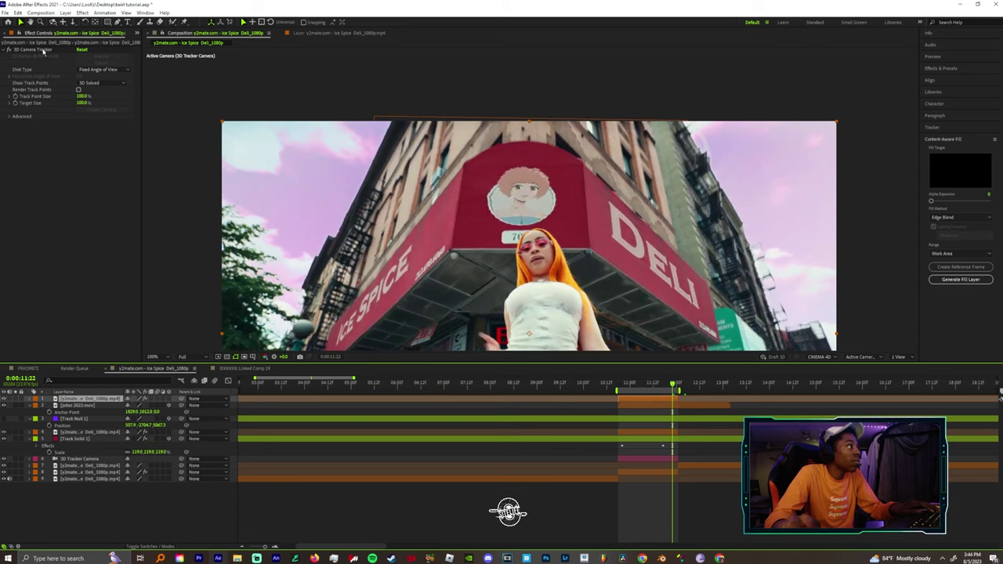
click(44, 51)
key(Delete)
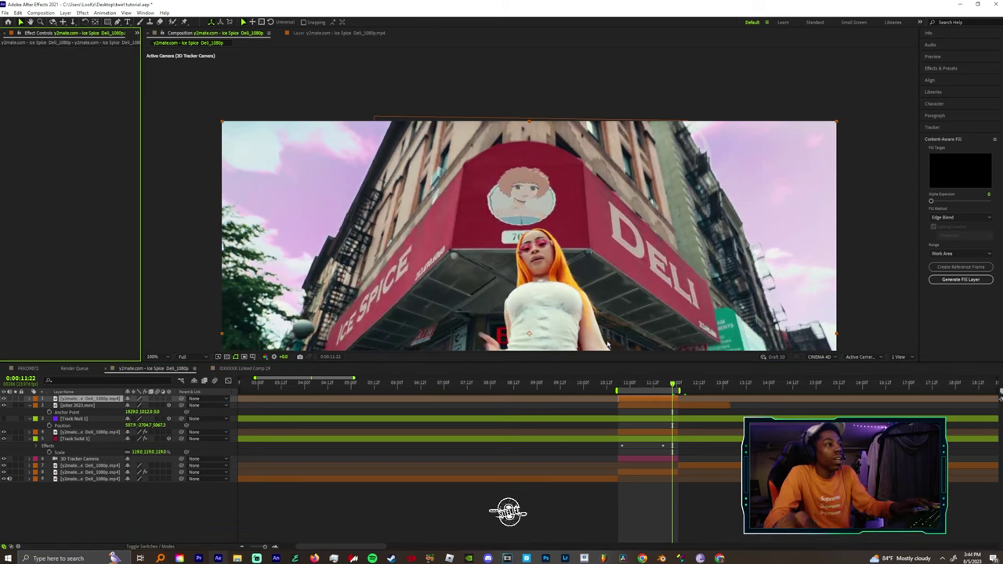
- Return to frame 0:00:10:18 and play the shot at 200% to check the logo on the awning
click(648, 401)
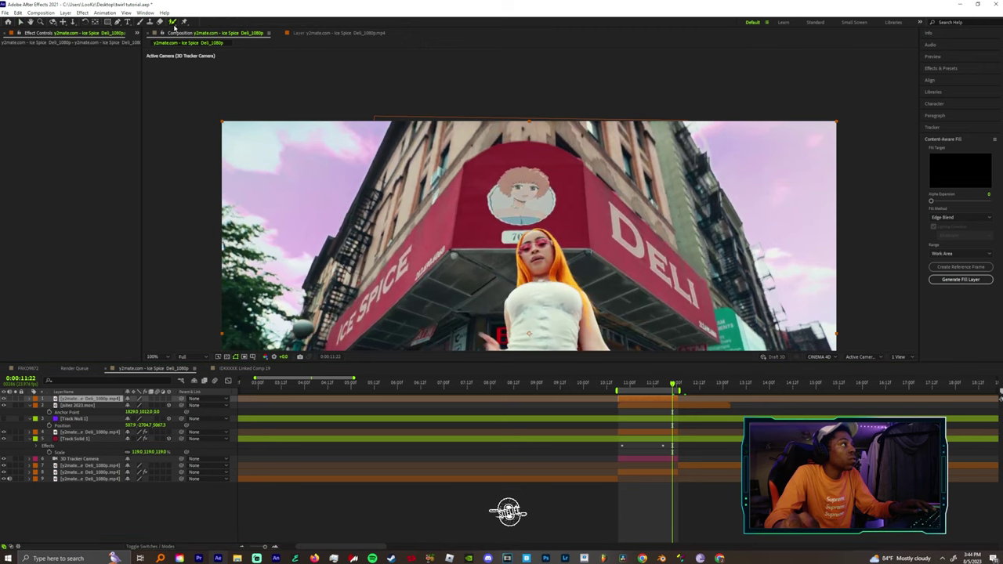
click(618, 387)
key(period)
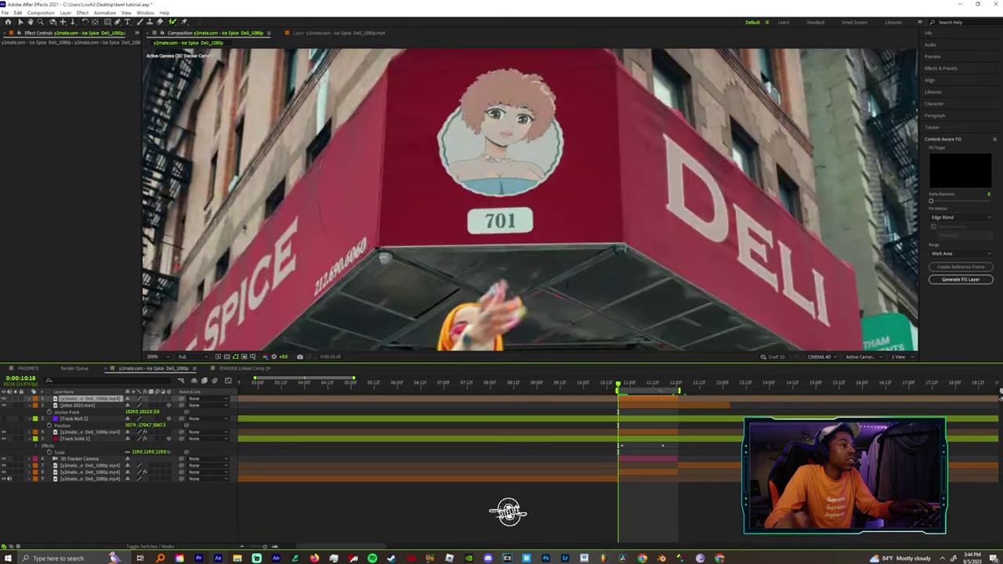
key(space)
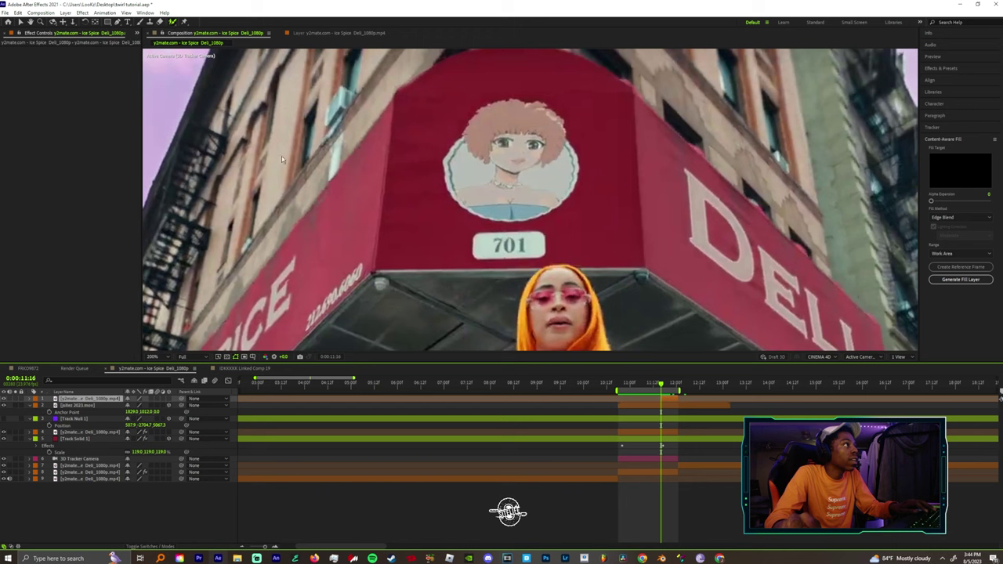
- Roto Brush the woman's hair and shirt on the top footage copy, propagate it forward, and return to the composition
double_click(672, 399)
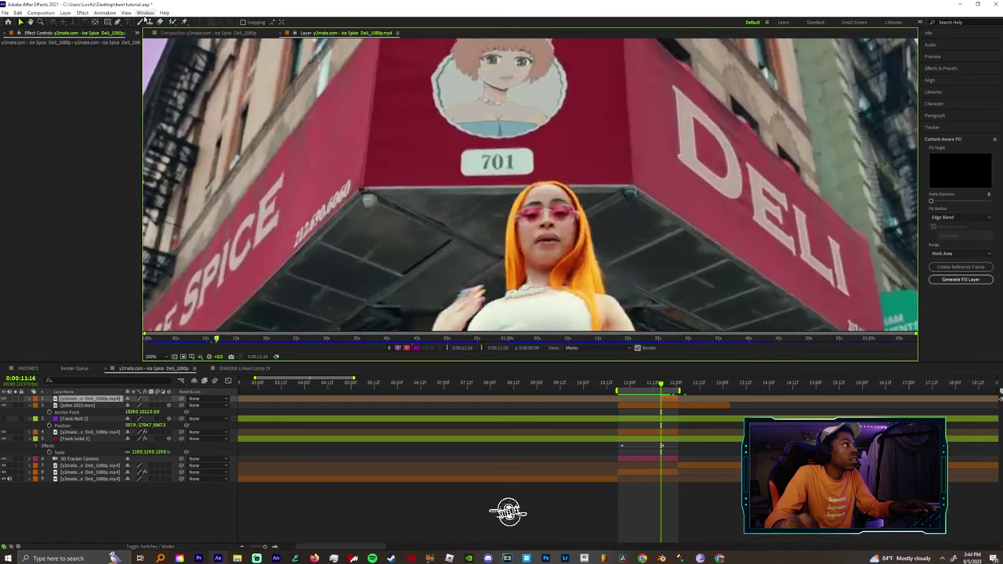
click(168, 22)
drag(541, 286, 536, 196)
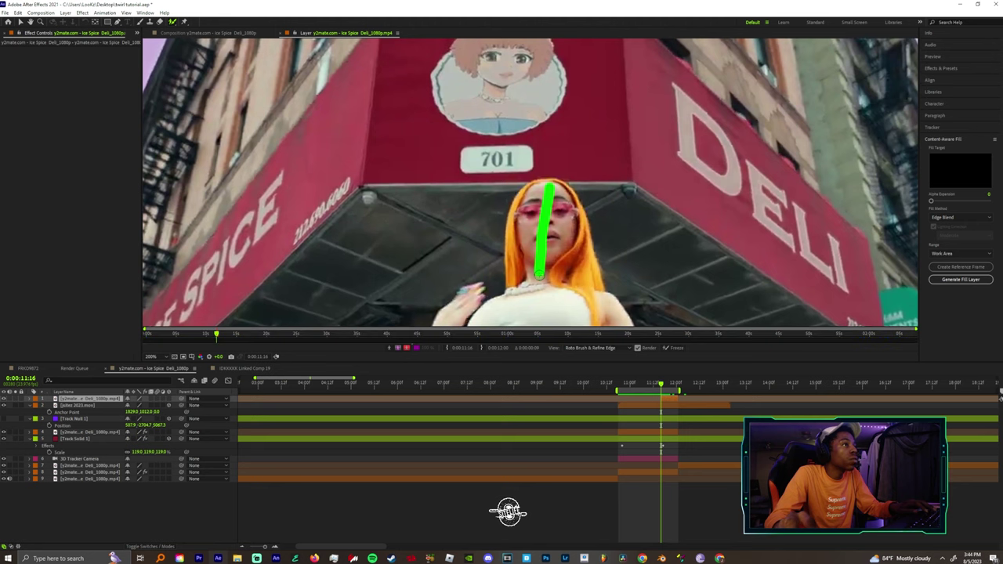
drag(581, 289, 581, 290)
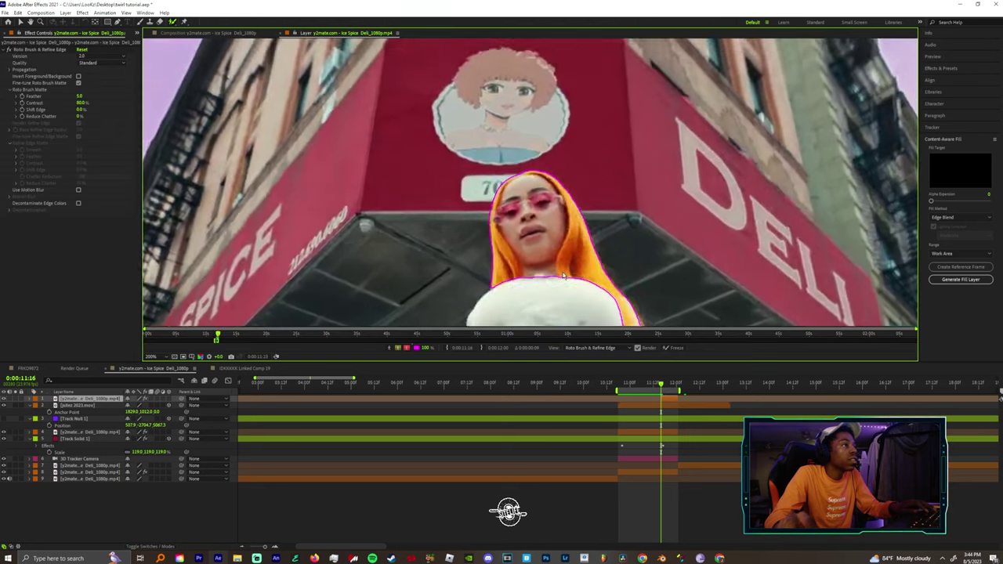
key(Page_Down)
key(Page_Down)
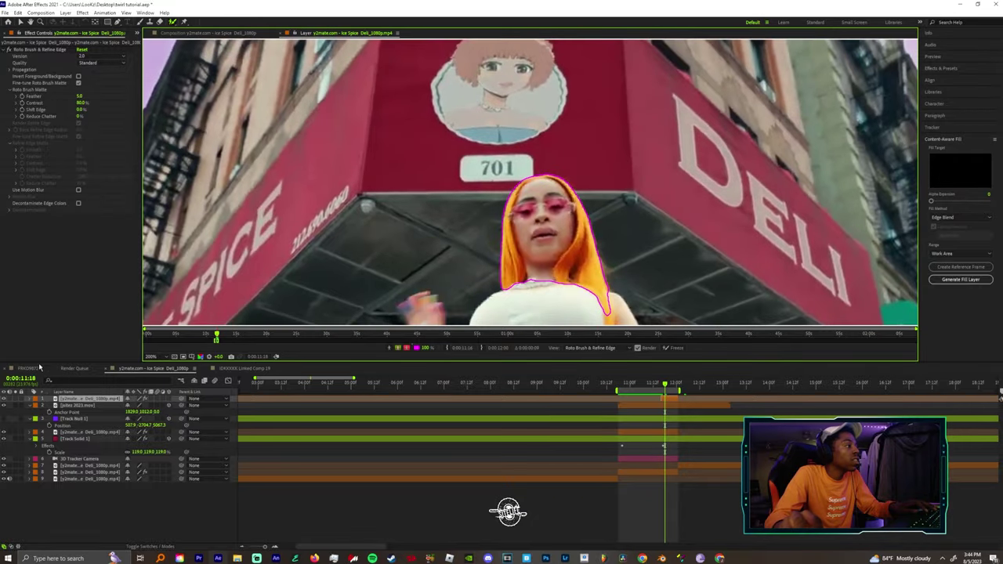
click(202, 33)
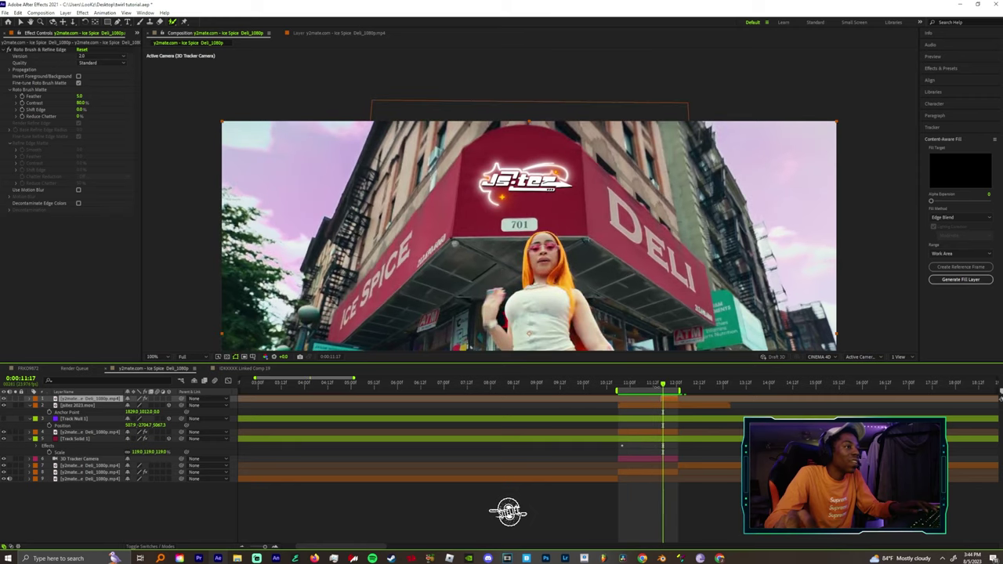
- Add an adjustment layer over the shot and apply FilmConvert Pro, expanding its Film Settings
key(Page_Up)
key(Page_Up)
key(Page_Up)
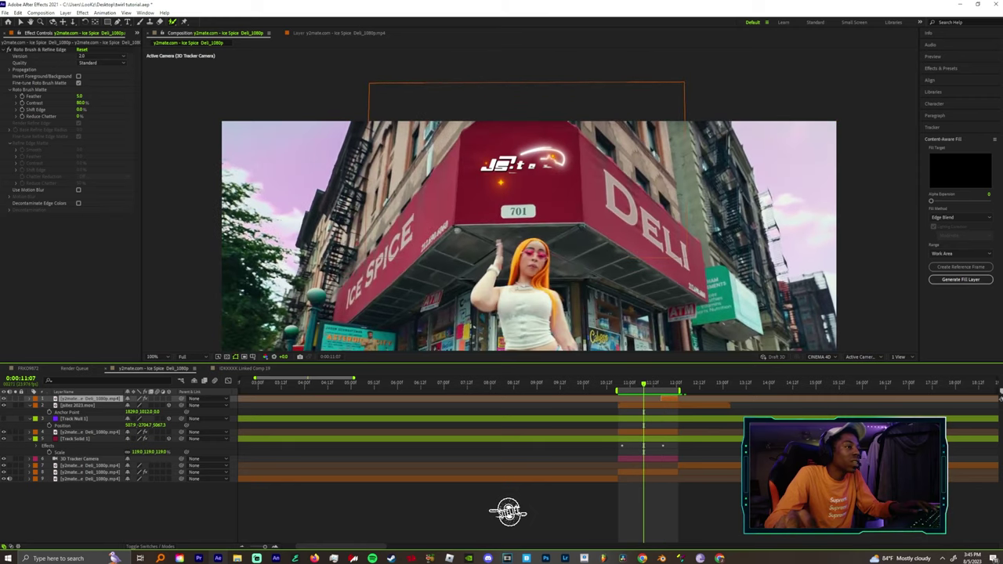
key(ctrl+alt+y)
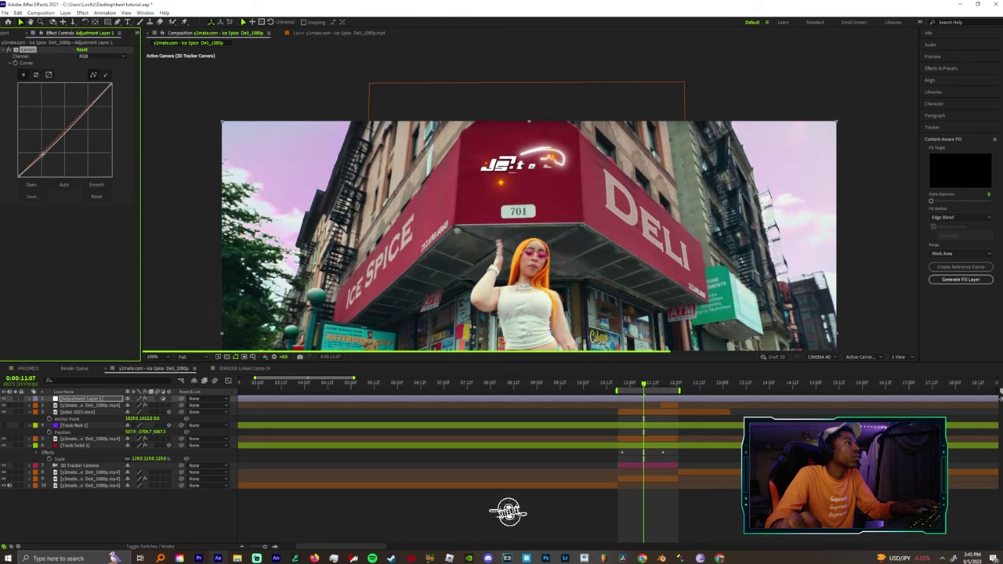
key(comma)
key(ctrl+space)
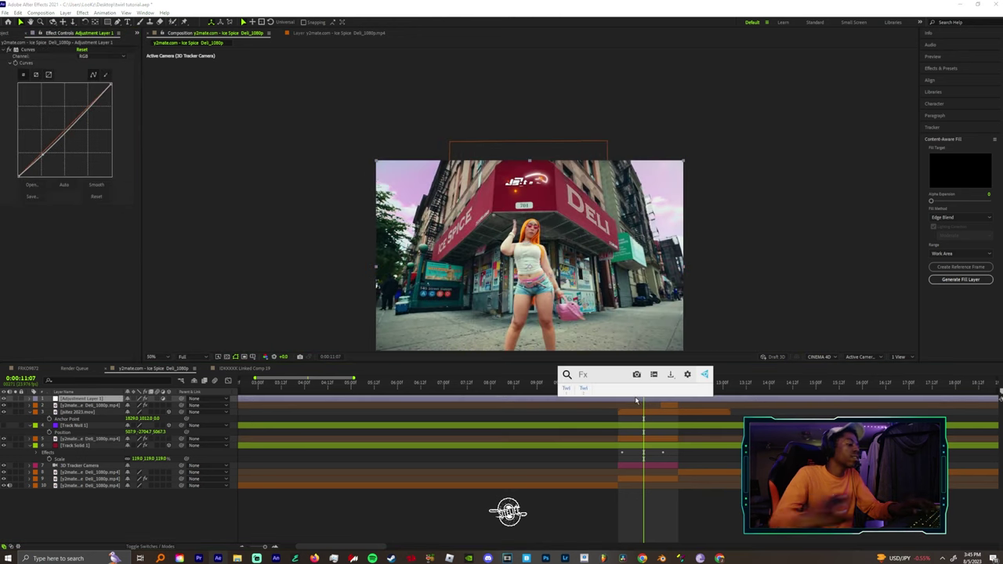
text(film)
key(Return)
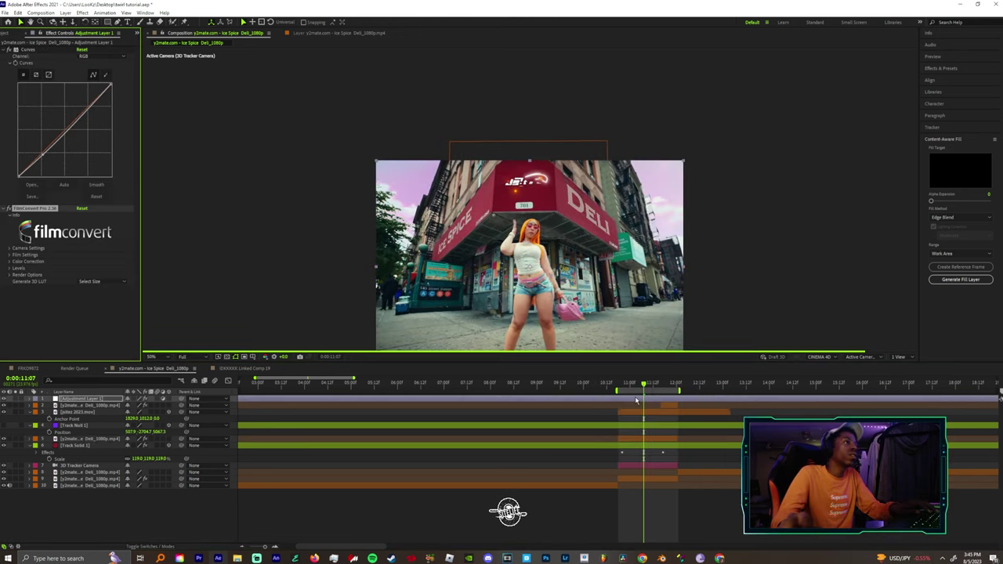
click(10, 255)
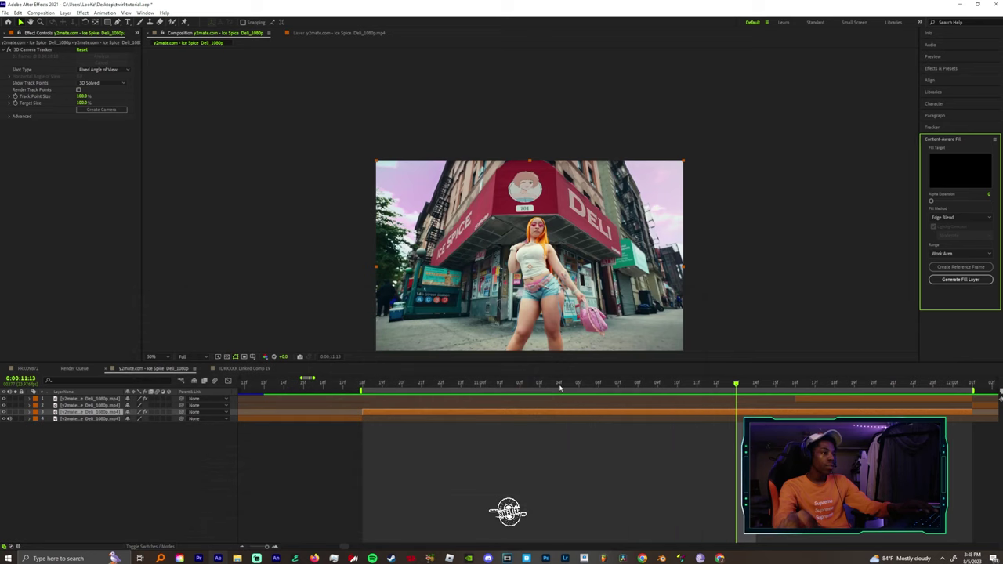
- Scrub through the clip to review the tracking, then park the playhead at 0:00:10:18
drag(559, 387, 482, 388)
mouse_move(828, 404)
mouse_down()
mouse_move(461, 389)
mouse_move(873, 388)
mouse_move(519, 384)
mouse_move(834, 386)
mouse_up()
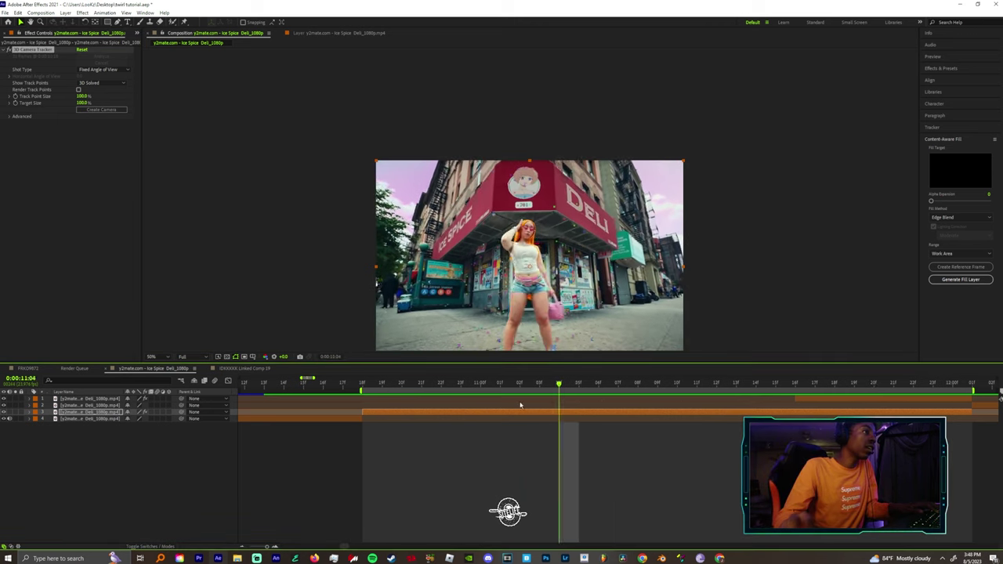
drag(470, 389, 362, 389)
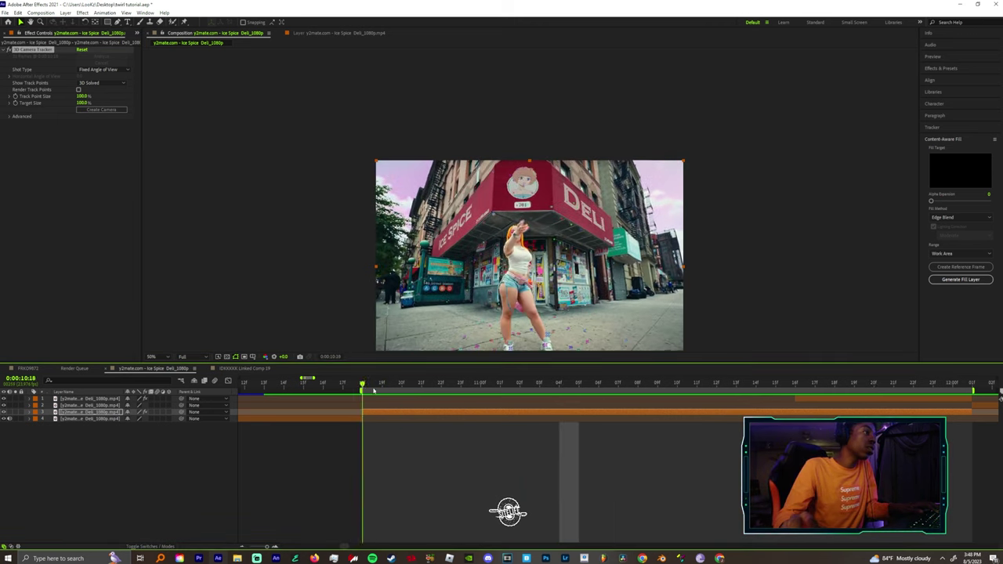
- Duplicate the footage layer and delete the 3D Camera Tracker from the copy
key(ctrl+d)
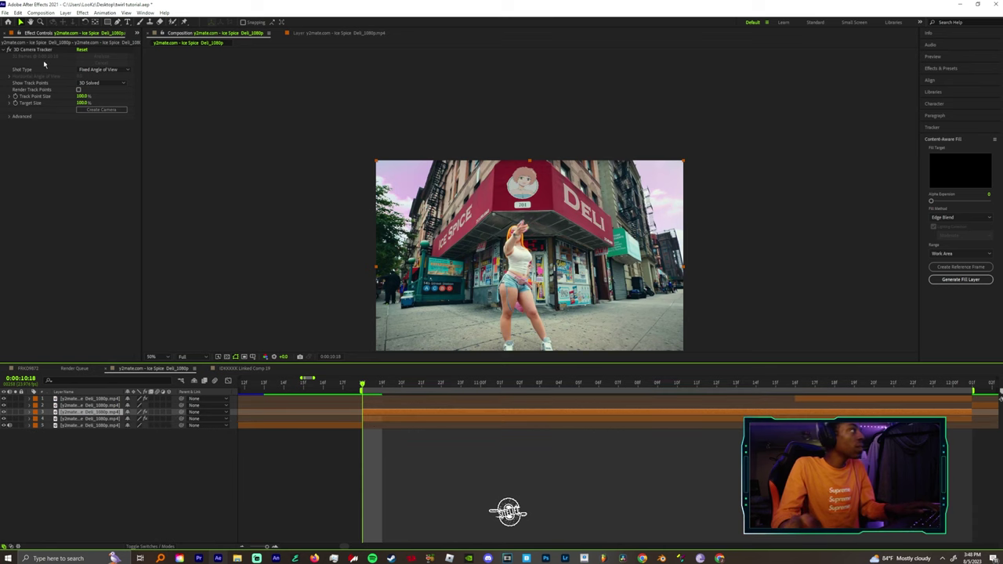
click(33, 50)
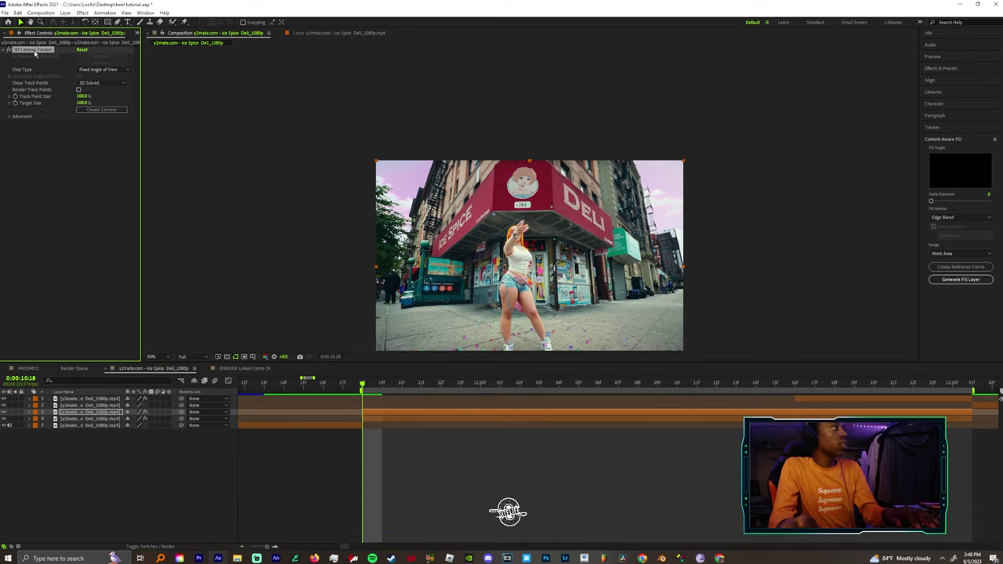
key(Delete)
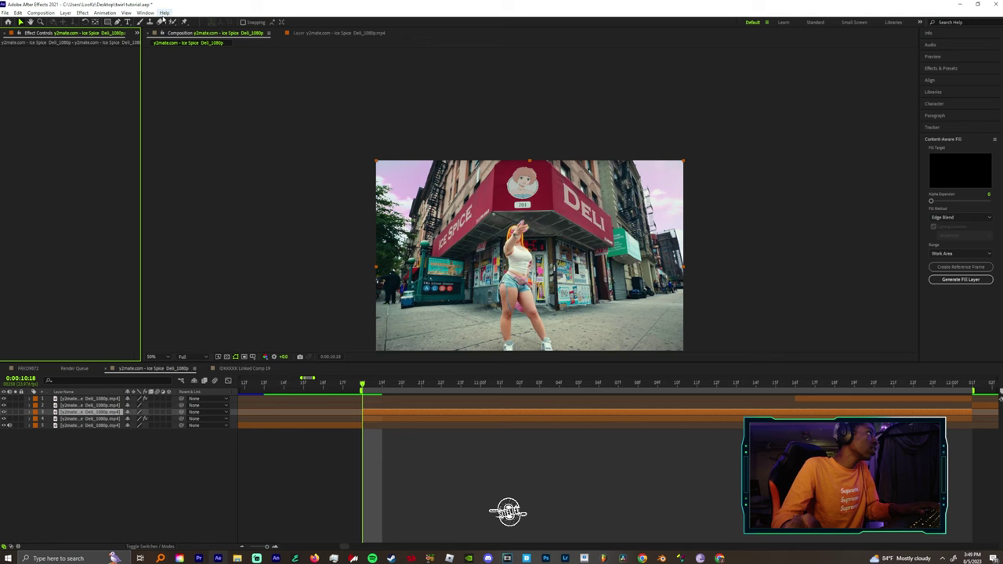
- Roto Brush around the awning's original logo, invert the matte, and duplicate the layer twice
double_click(374, 412)
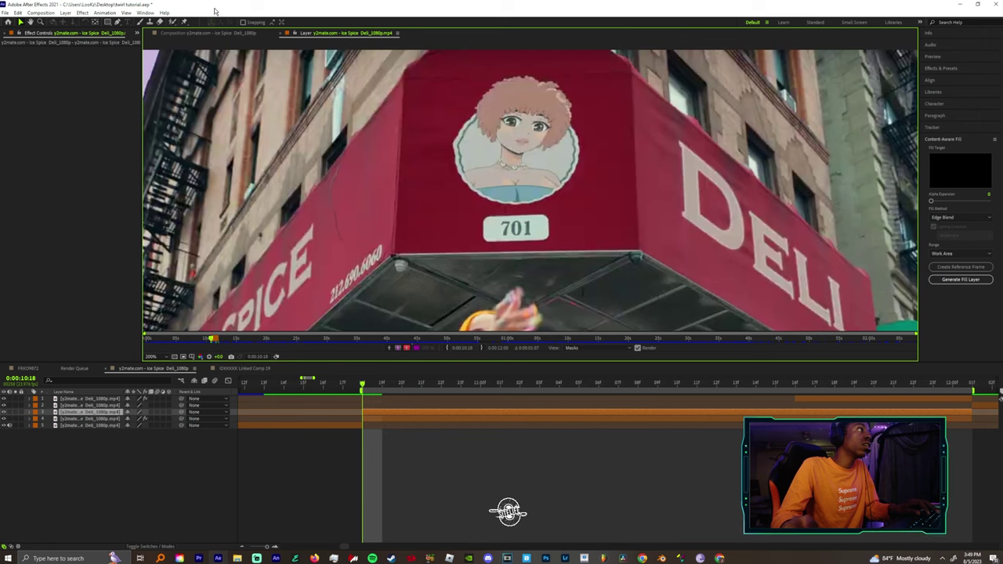
click(171, 23)
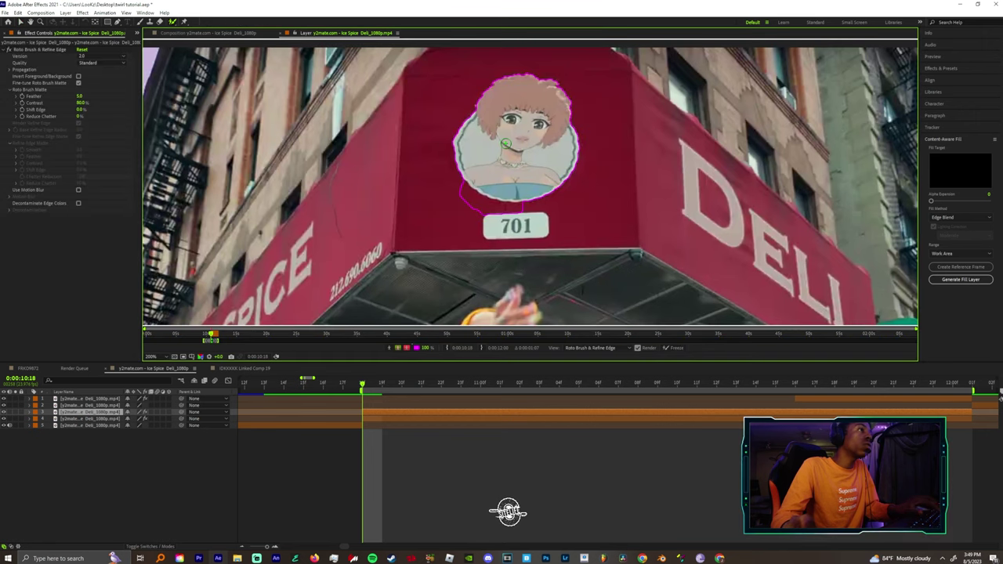
drag(506, 105, 510, 178)
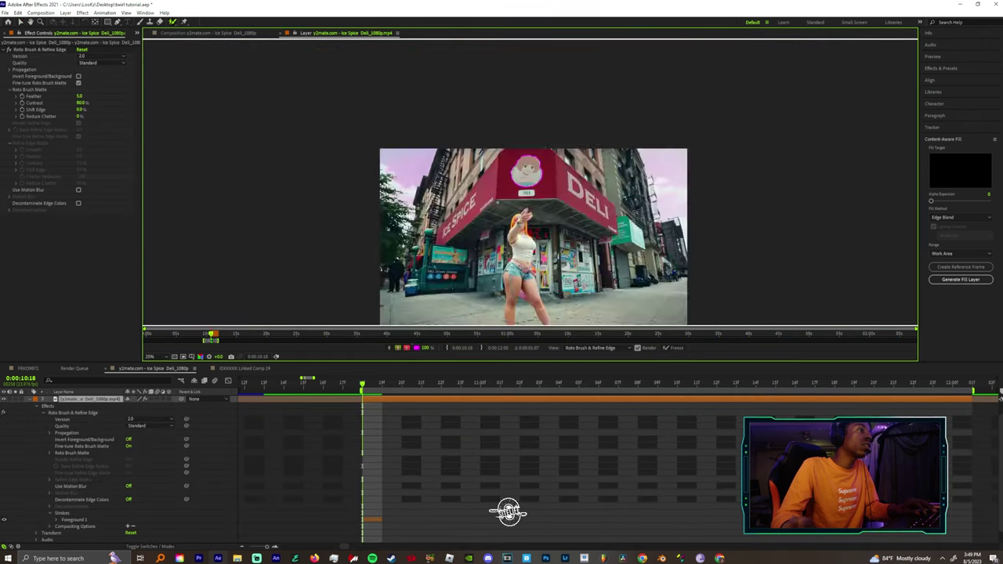
scroll(427, 204, down, 3)
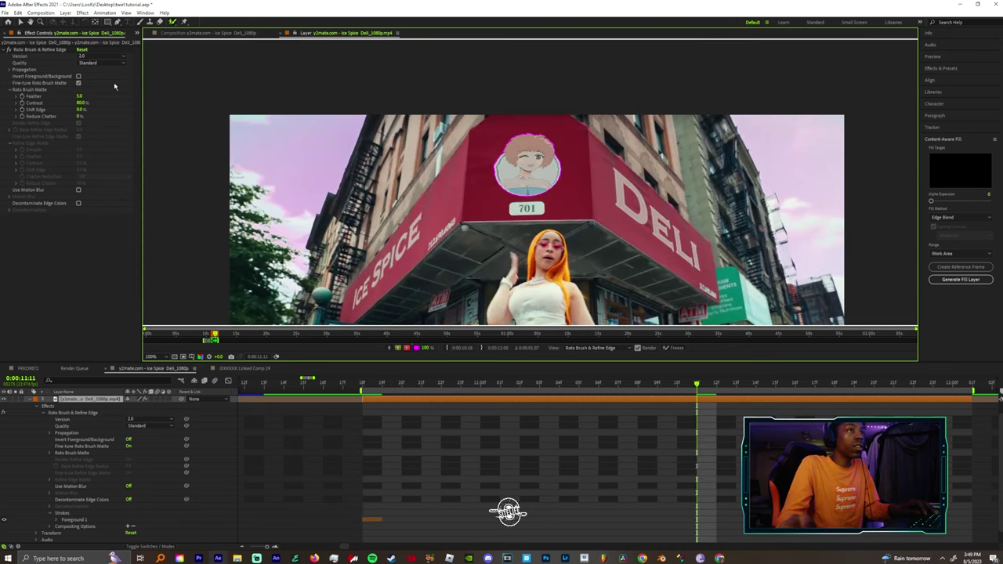
click(78, 76)
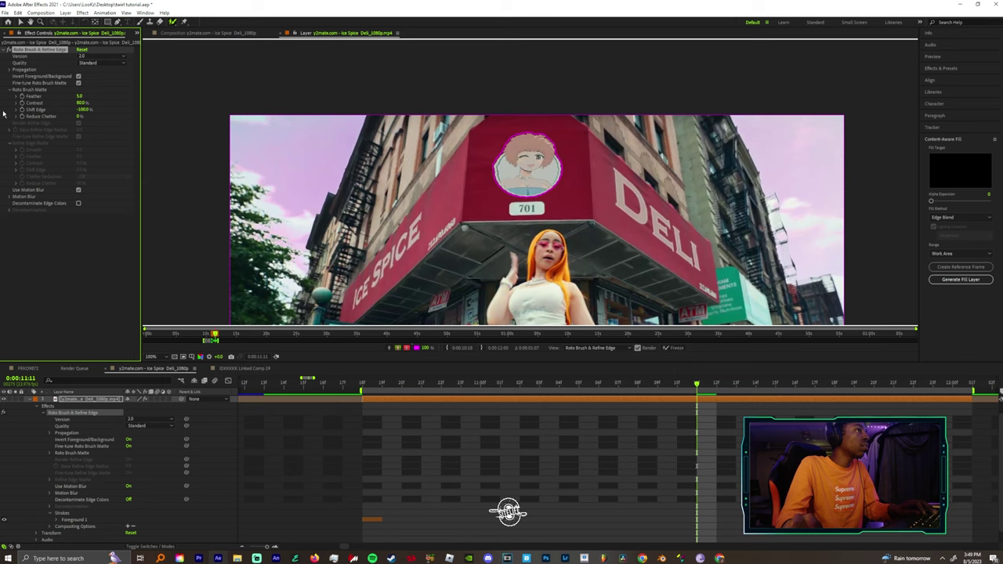
key(ctrl+d)
key(ctrl+d)
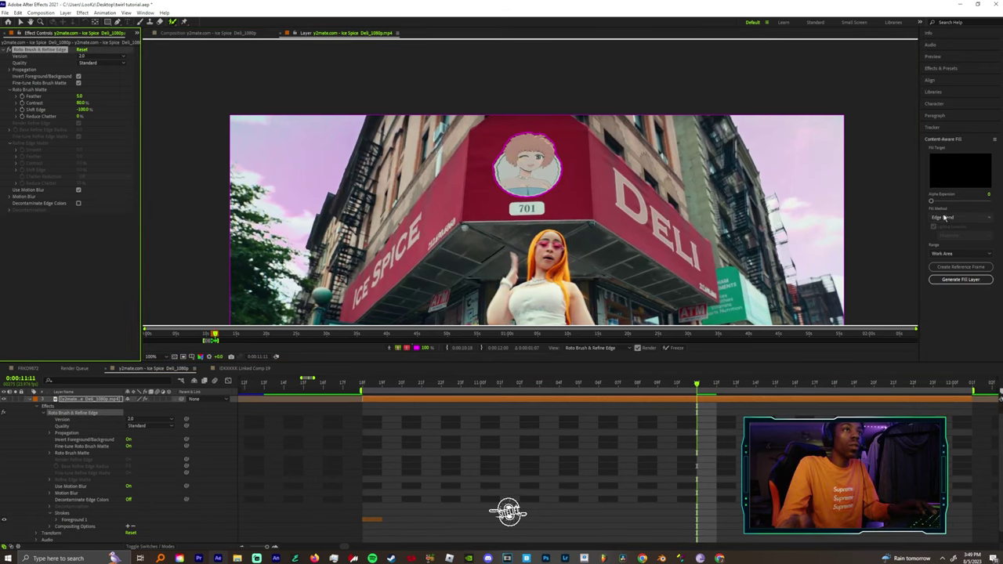
- Generate a Content-Aware Fill layer with Work Area range and the Edge Blend fill method
click(952, 253)
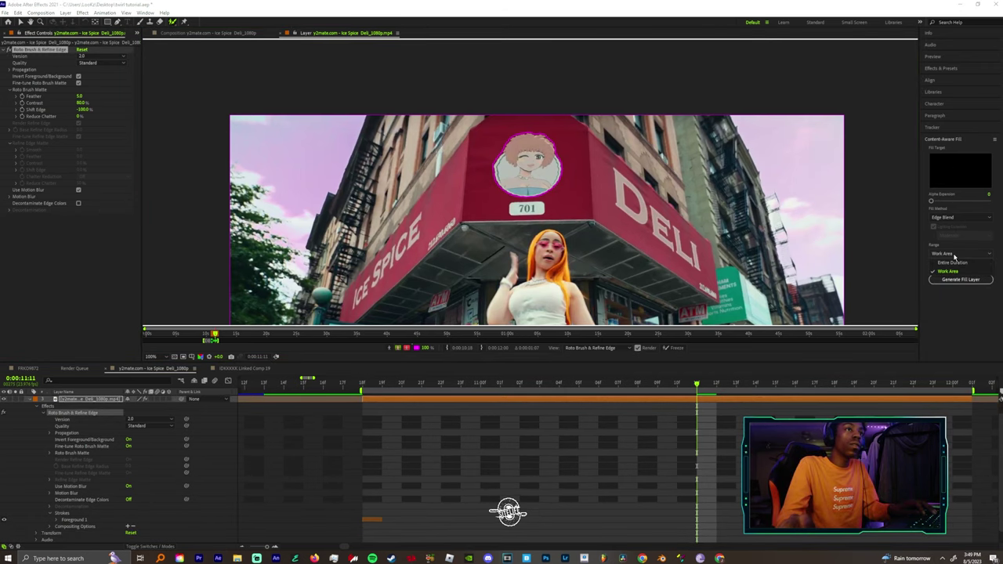
click(954, 256)
click(965, 255)
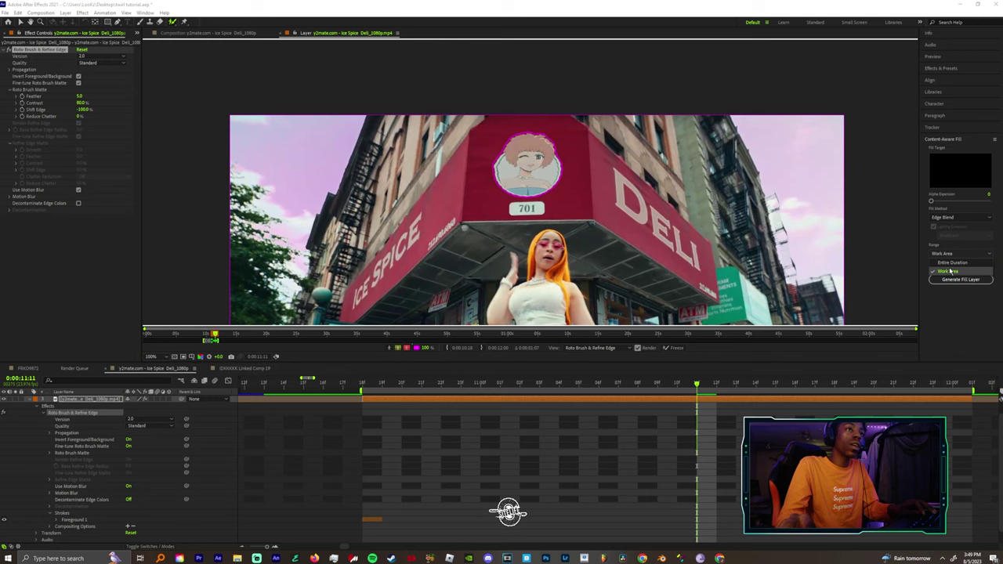
click(950, 271)
click(952, 220)
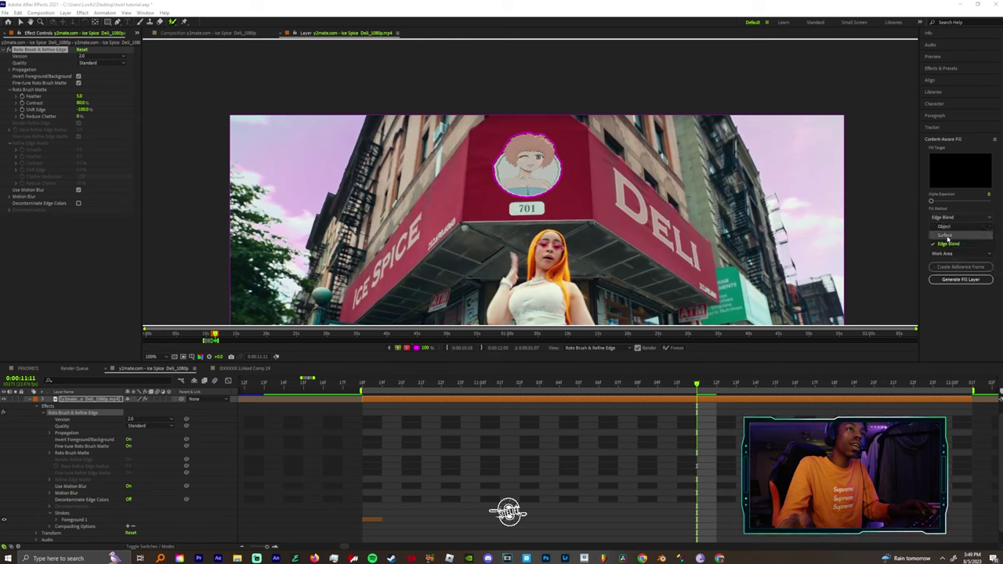
click(948, 243)
click(959, 217)
click(948, 244)
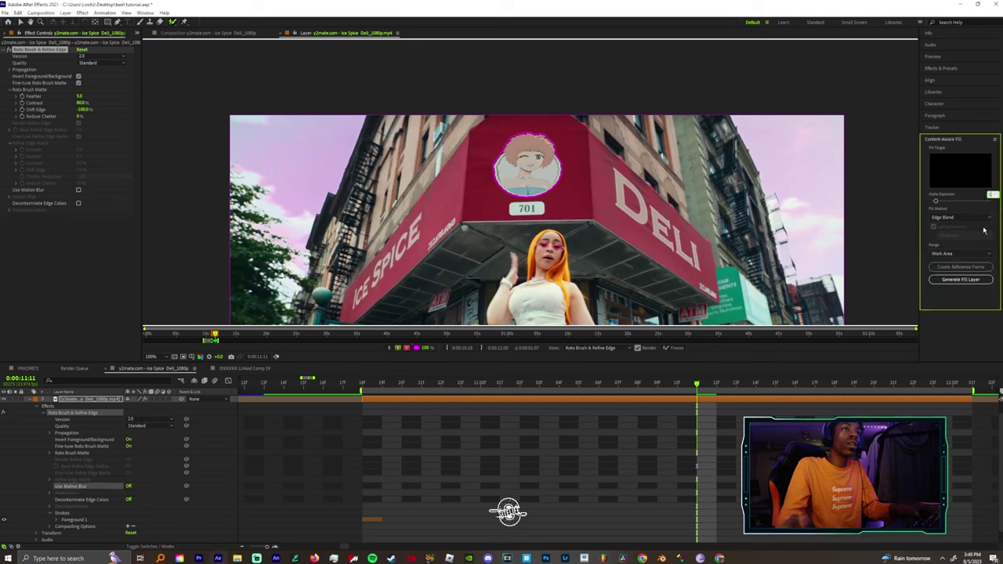
click(956, 280)
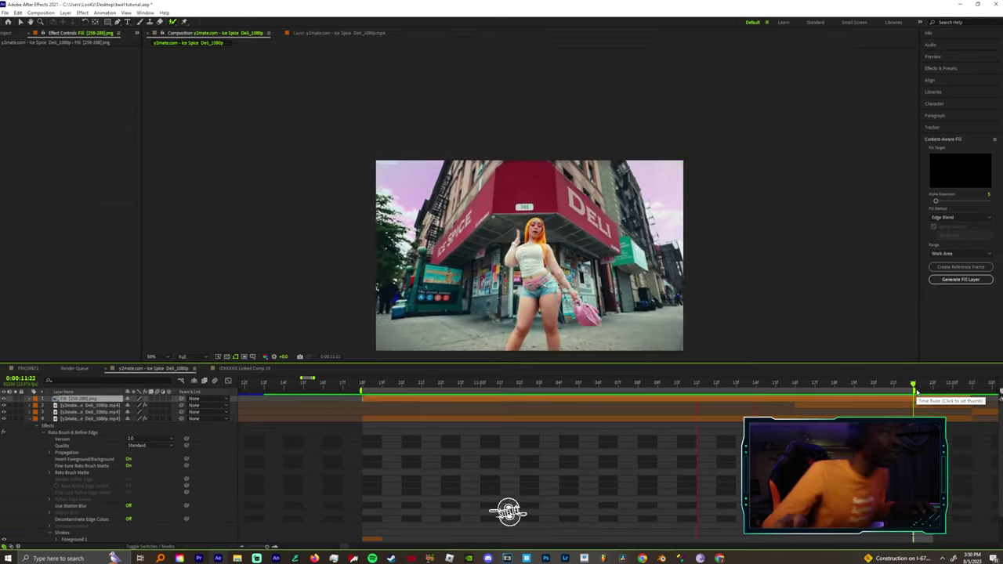
- Move the Fill [258-288].png layer third and create a tracked null and camera from the awning's track points
click(30, 420)
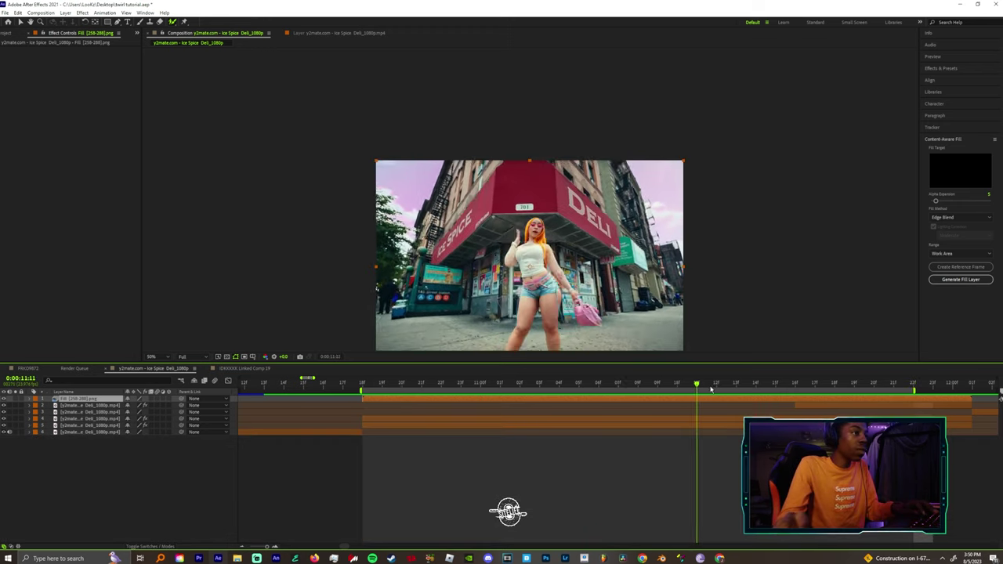
mouse_move(92, 399)
mouse_down()
mouse_move(98, 423)
mouse_move(94, 413)
mouse_up()
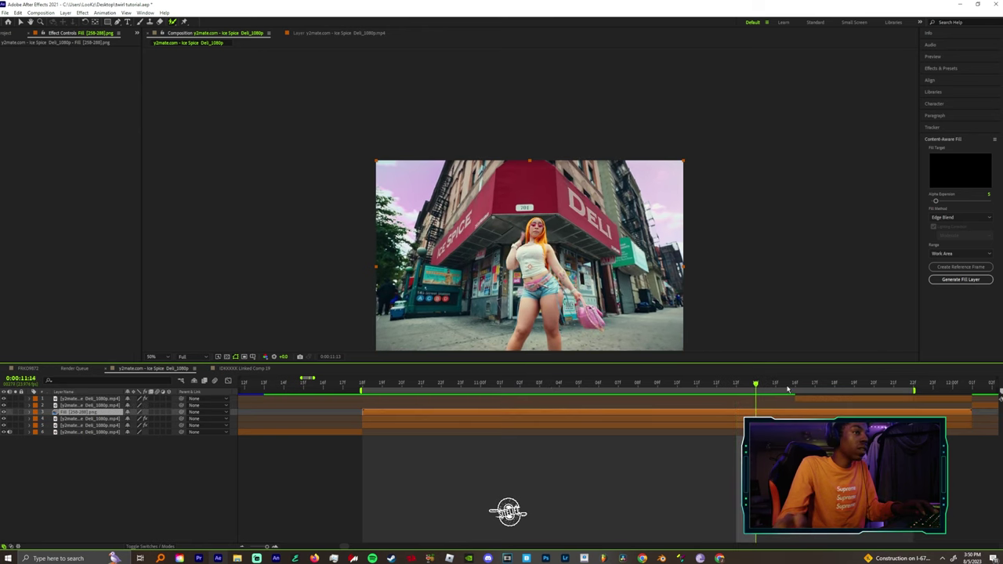
click(502, 196)
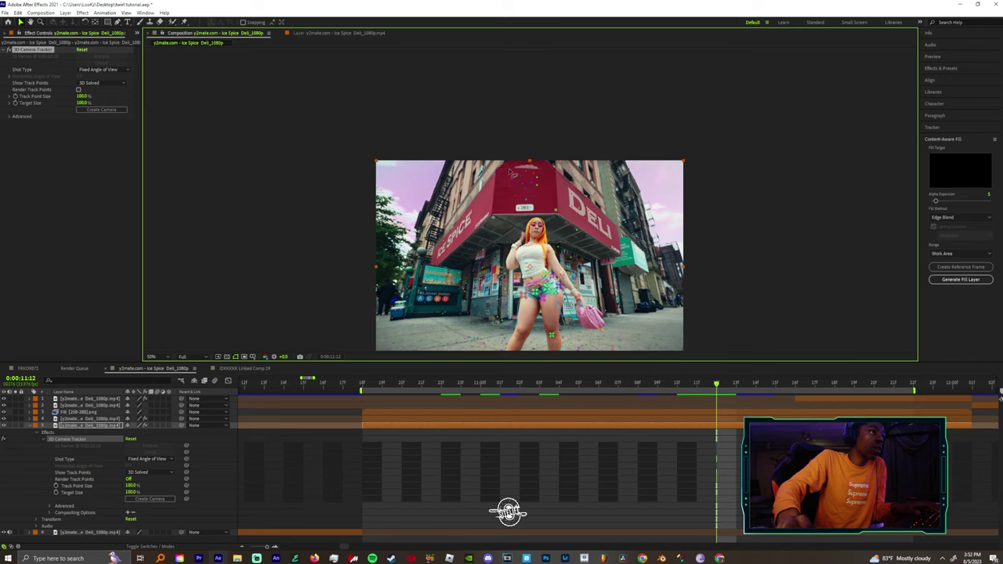
right_click(525, 186)
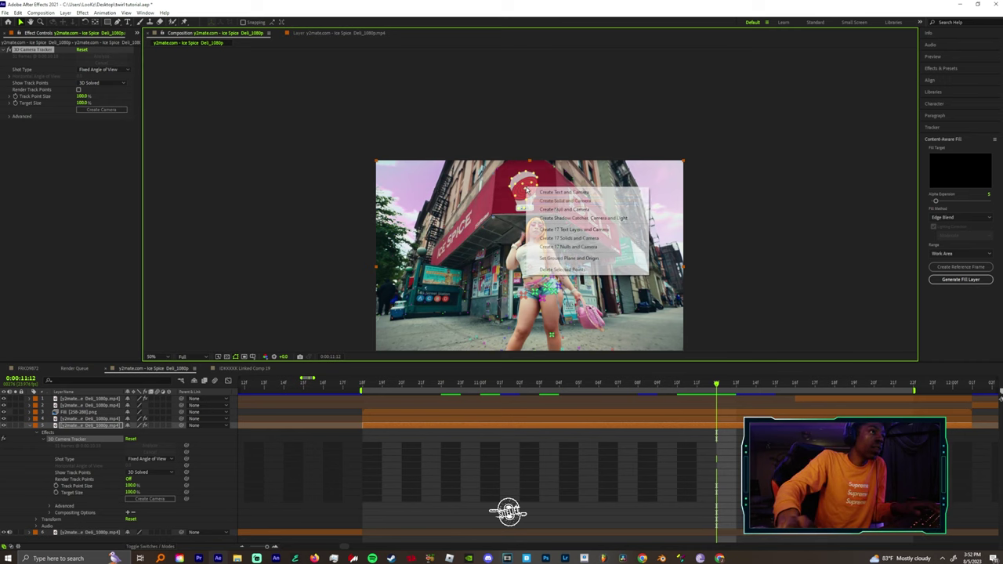
click(564, 213)
key(space)
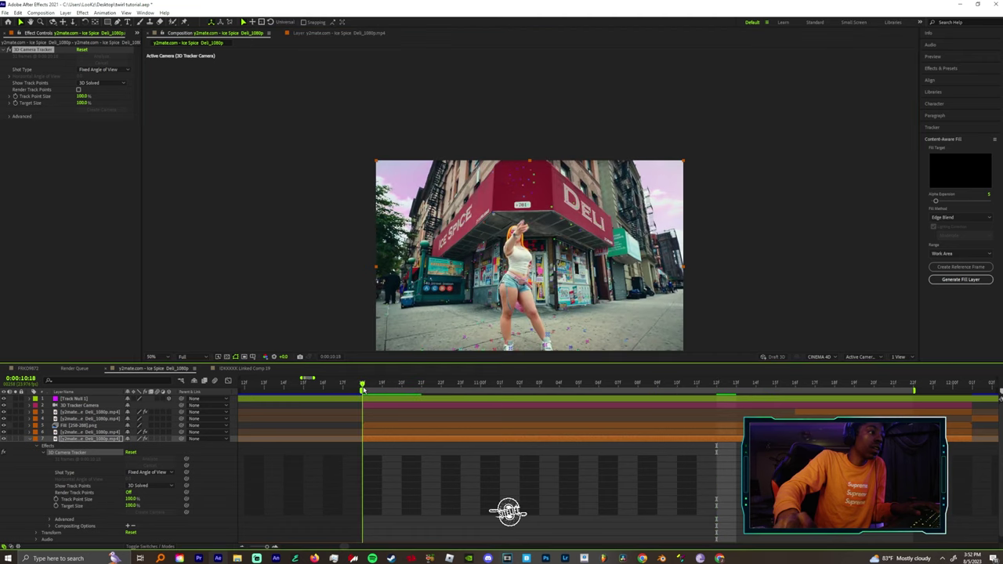
- Show Track Null 1's position values and bring in the jsitez 2023.mov logo layer
click(479, 398)
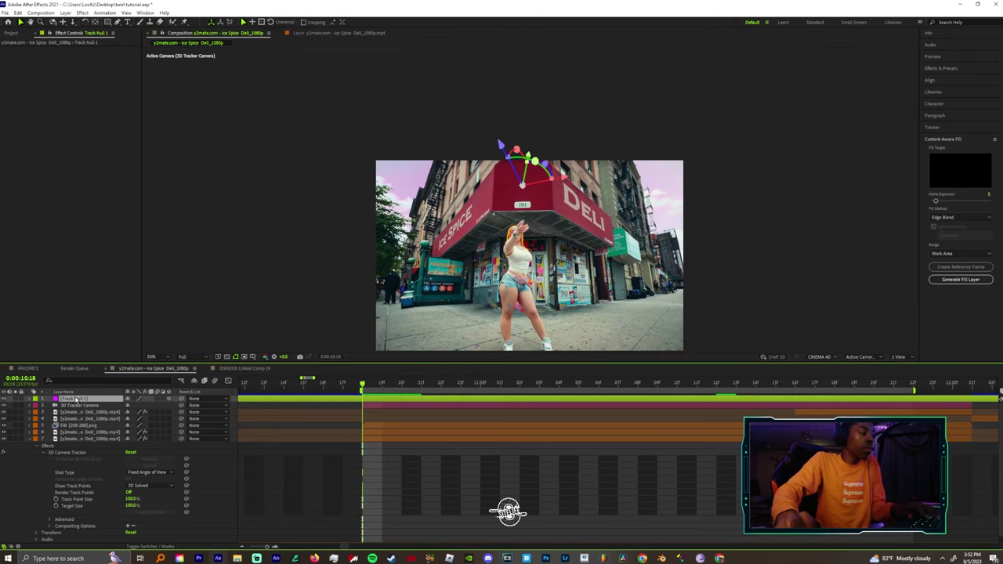
key(p)
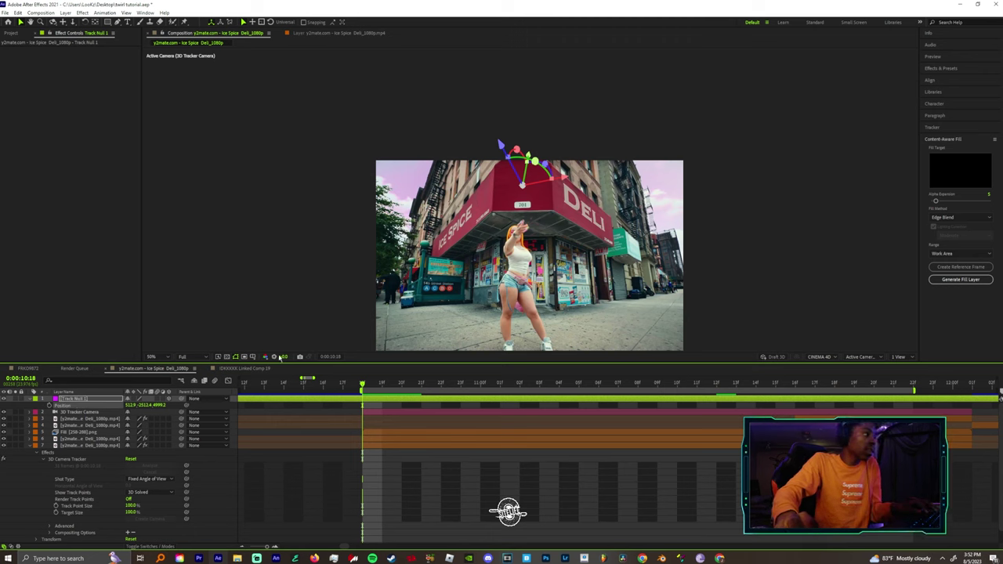
click(237, 557)
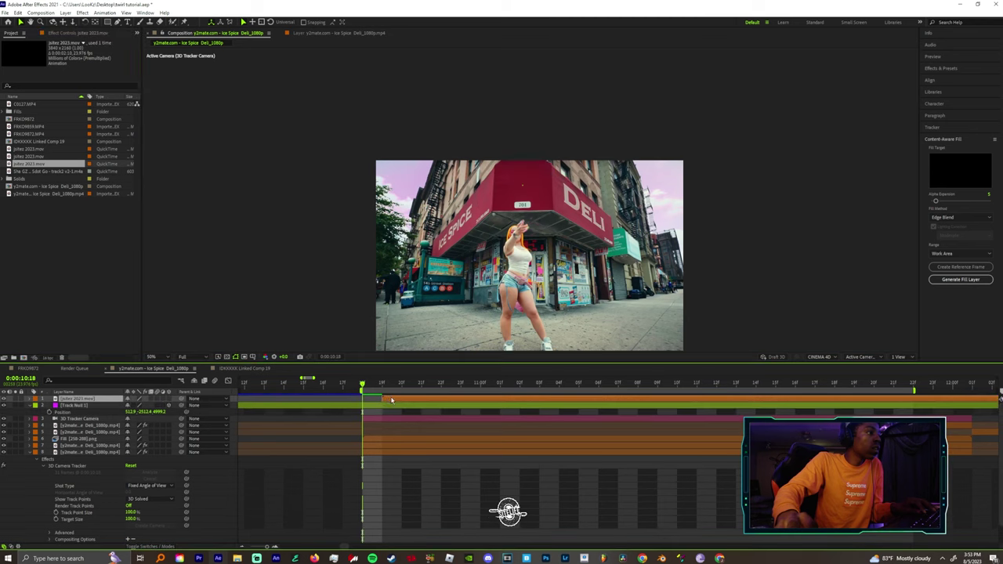
click(373, 402)
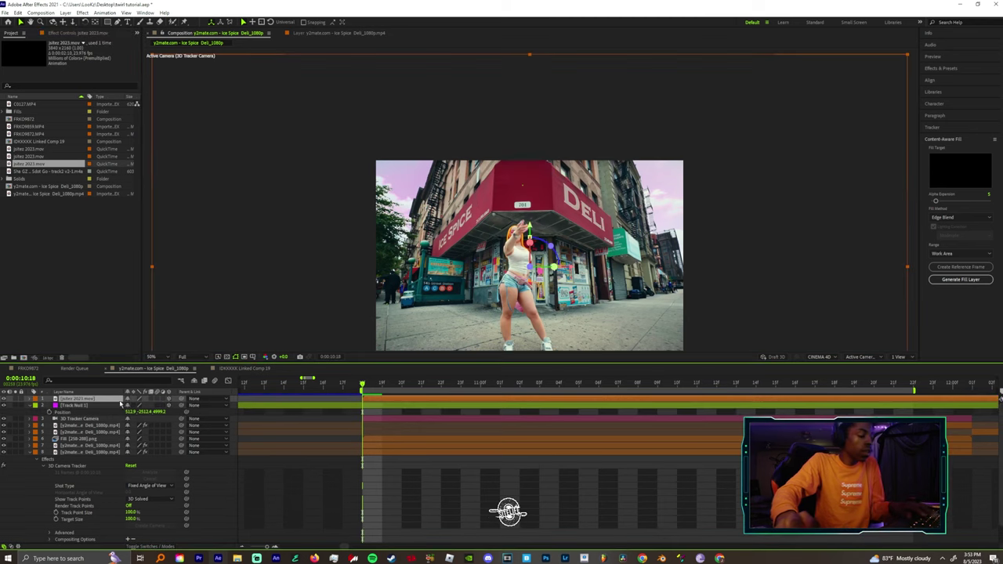
- Paste Track Null 1's position onto the jsitez 2023.mov layer and preview the tracked logo
key(p)
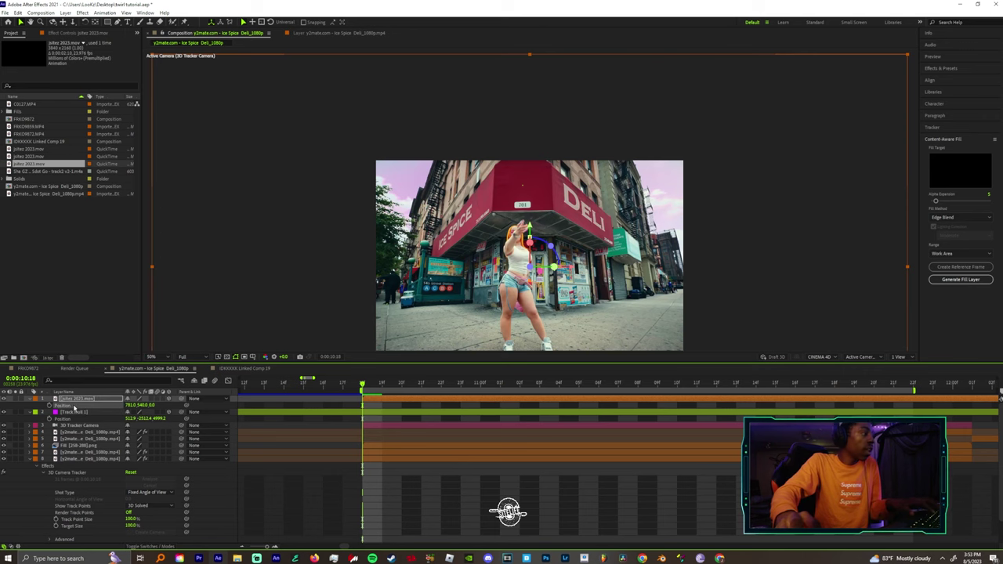
click(75, 405)
key(ctrl+v)
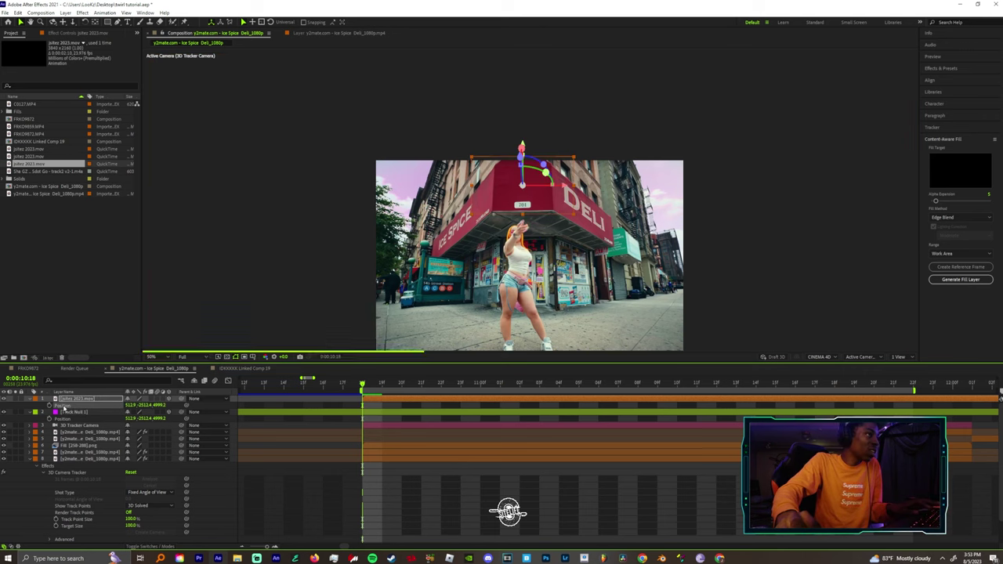
key(space)
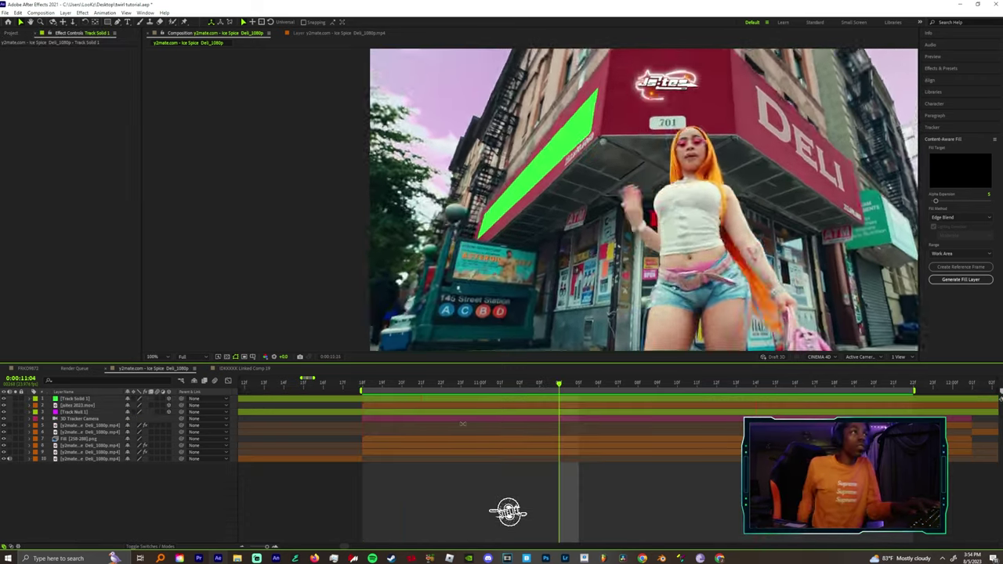
scroll(729, 259, down, 2)
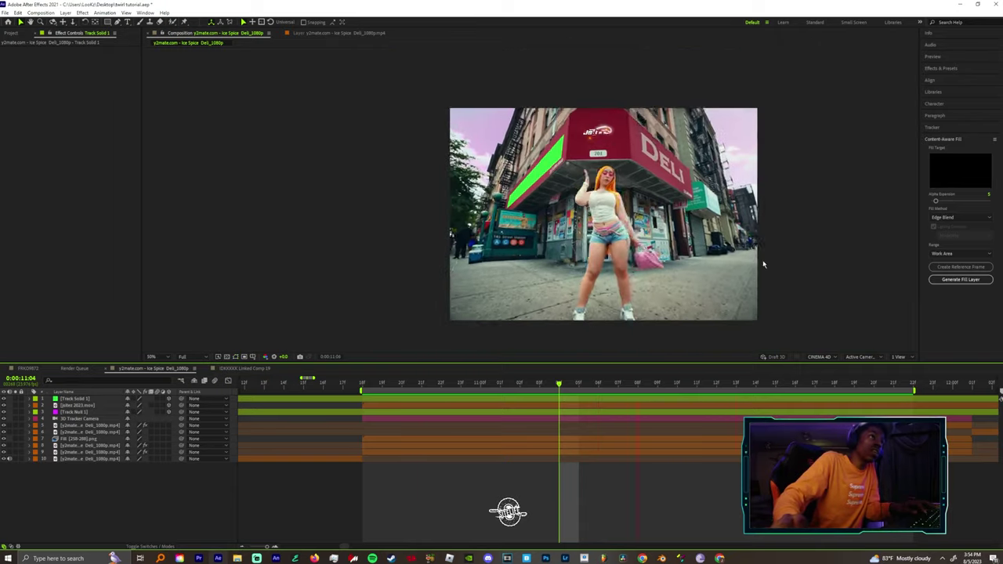
scroll(763, 264, up, 2)
drag(763, 264, 528, 235)
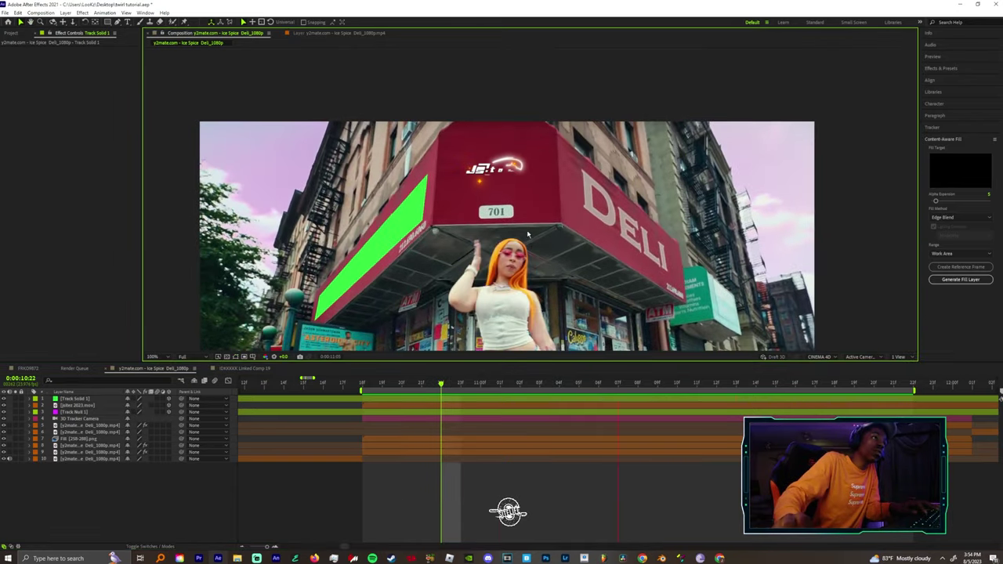